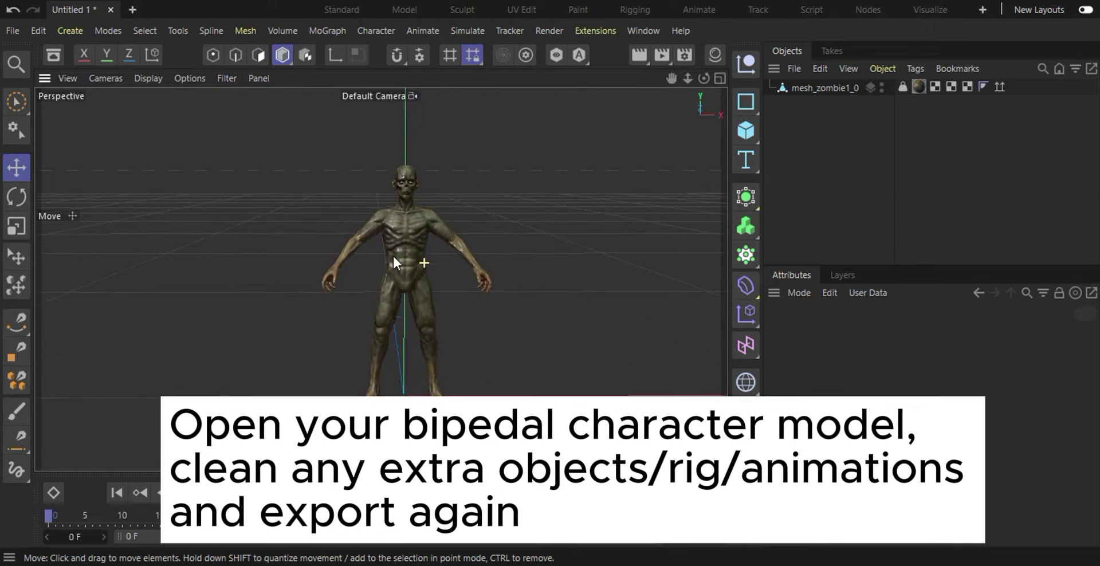
Start an FBX export of the zombie model from Cinema 4D's File menu
scroll(432, 249, "up", 3)
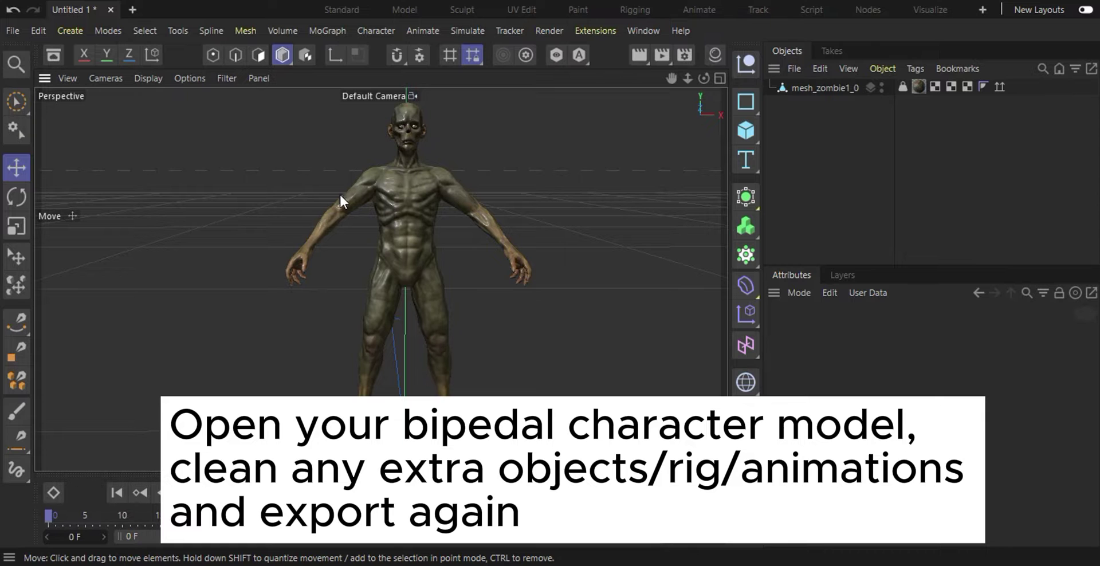
left_click_drag(380, 250, 392, 224, "alt")
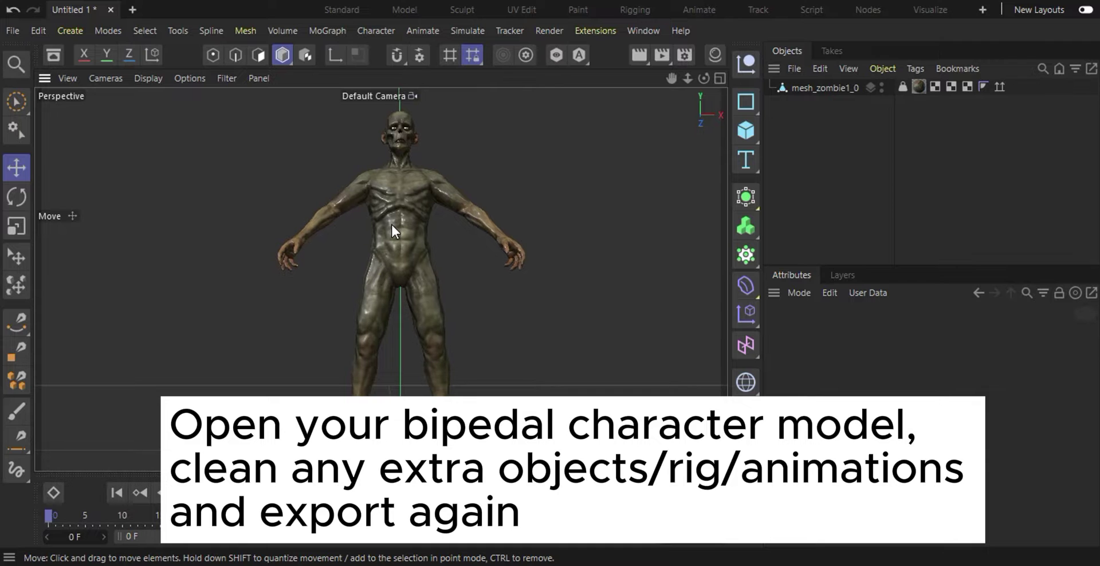
left_click(13, 30)
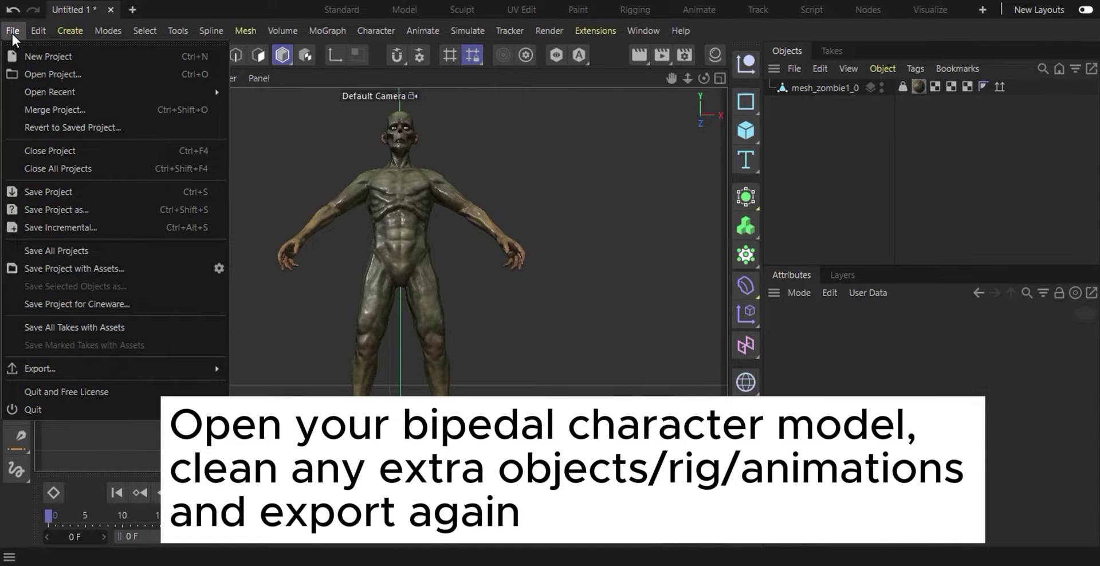
mouse_move(64, 371)
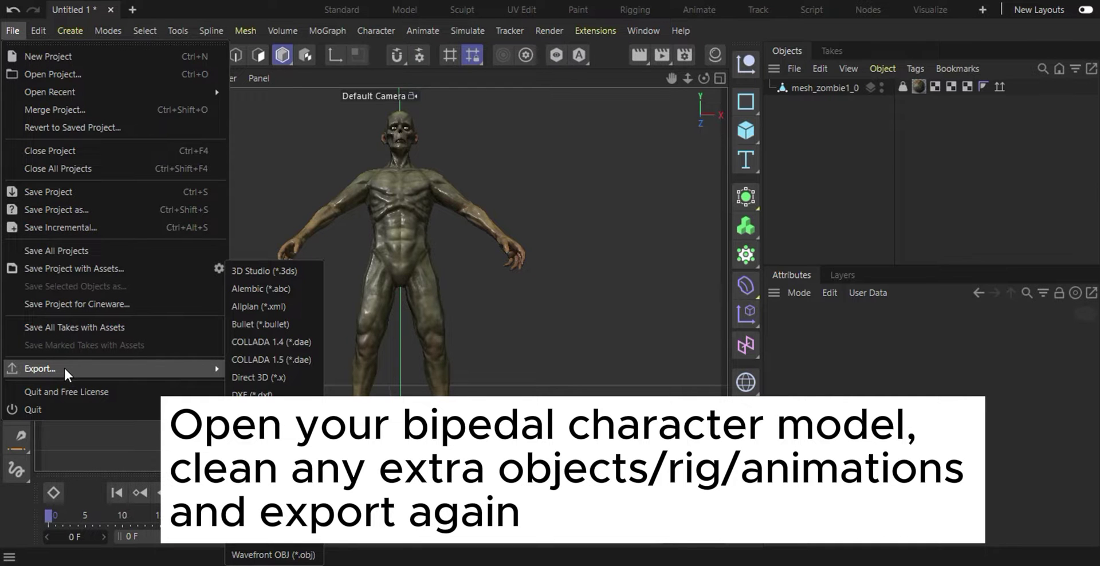
left_click(258, 413)
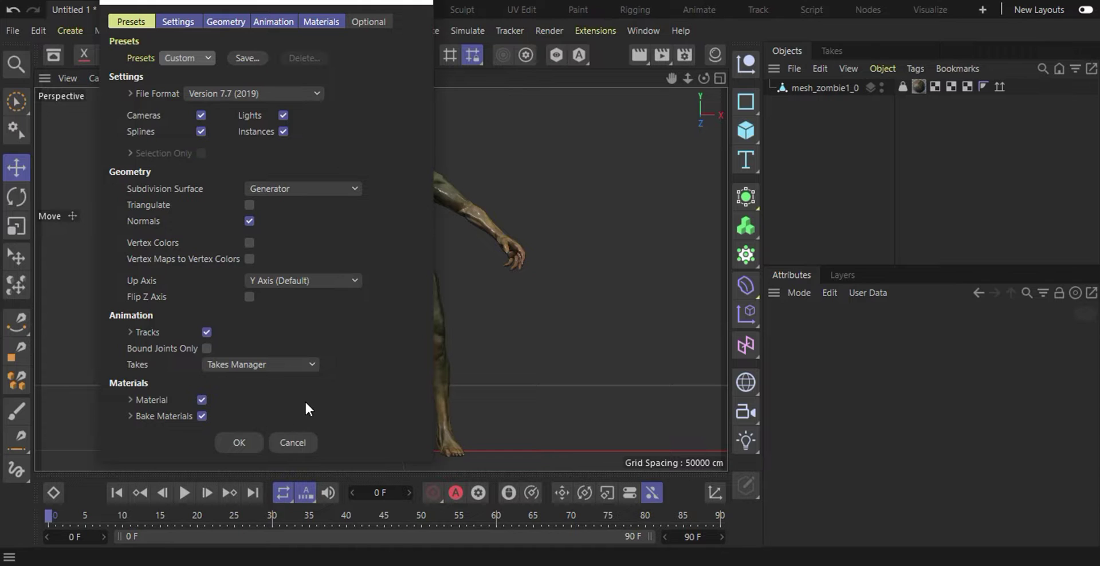
Export with animation tracks disabled and save the FBX into the Char_Zombie 3D Model folder
left_click(274, 22)
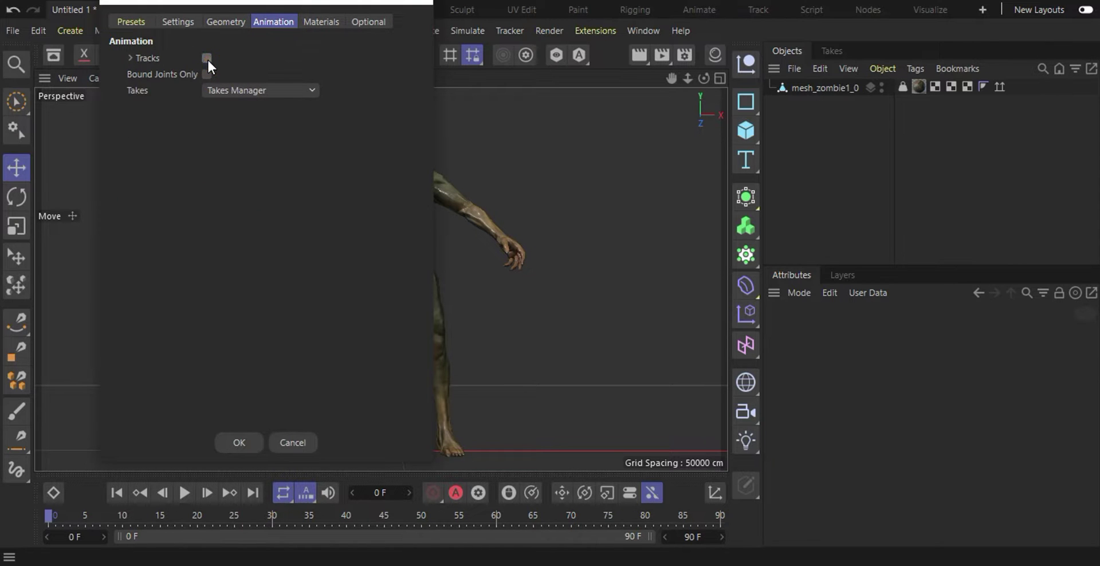
left_click(229, 22)
left_click(146, 22)
left_click_drag(157, 21, 302, 22)
scroll(190, 186, "down", 1)
scroll(191, 187, "up", 1)
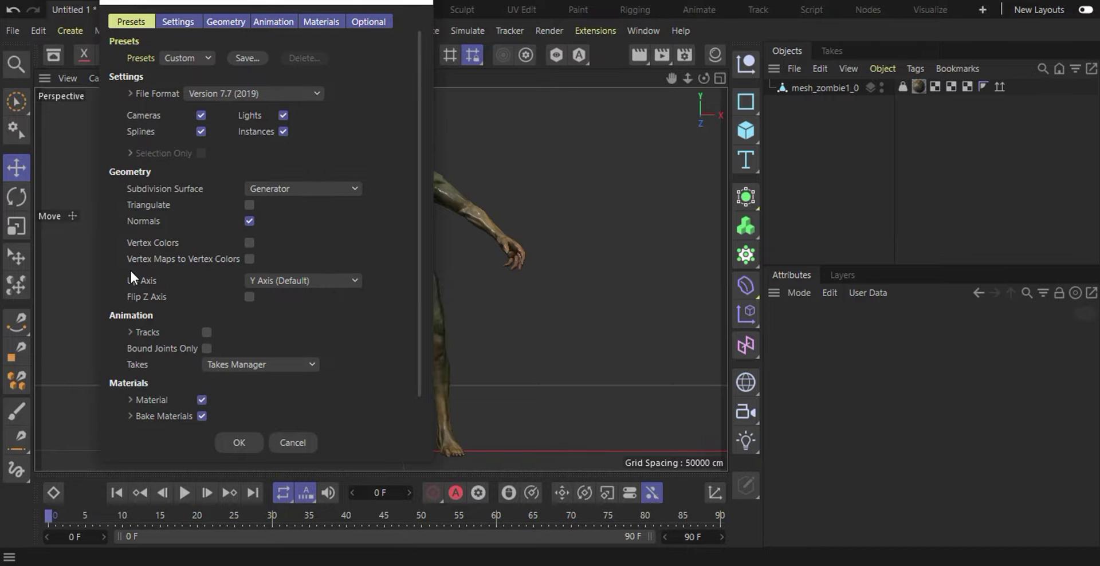
left_click(239, 443)
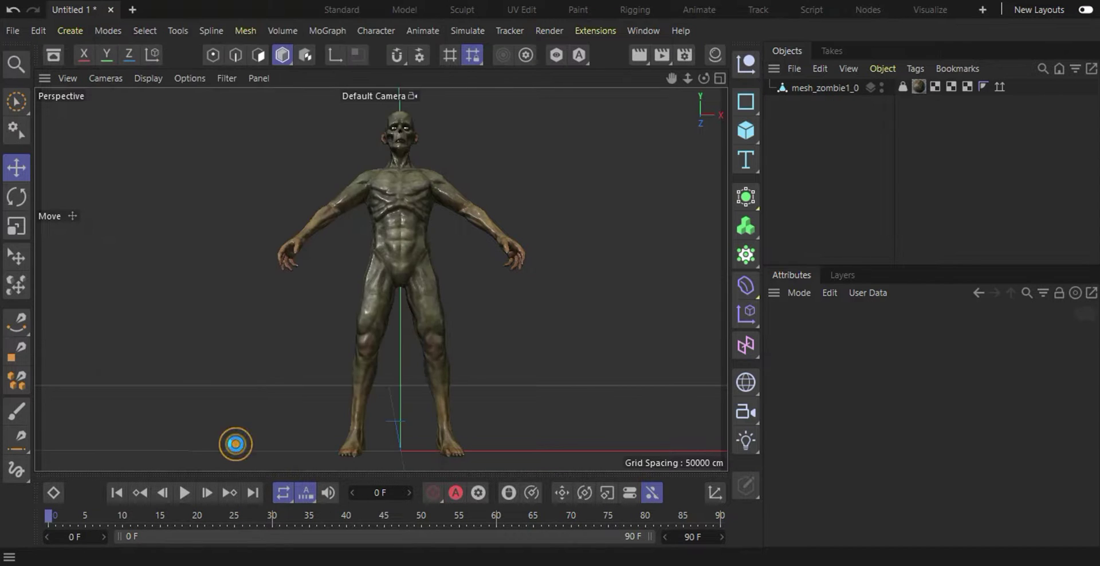
type("Char_Zombie")
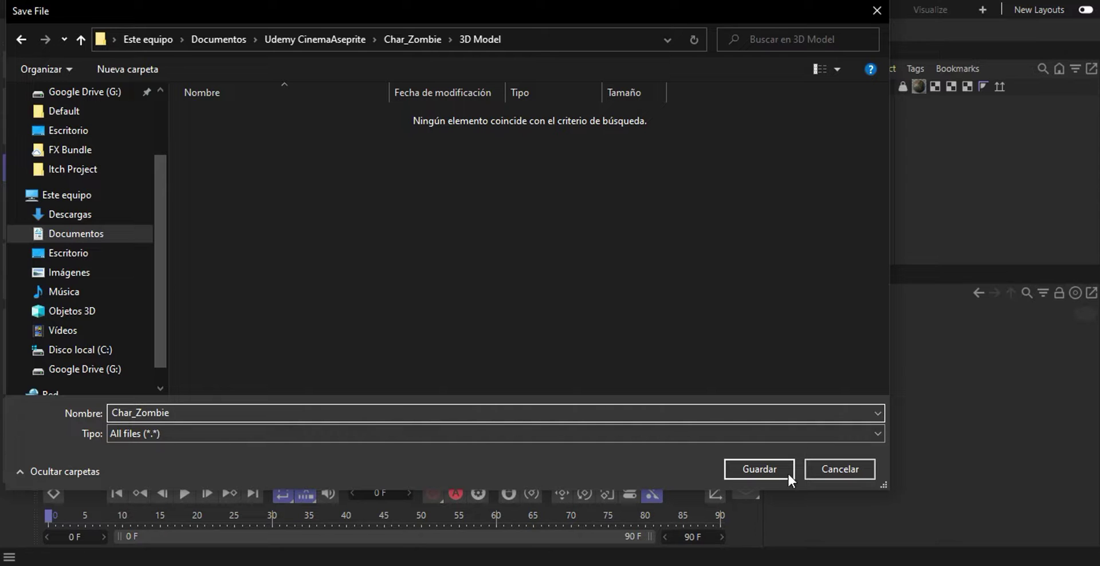
left_click(778, 468)
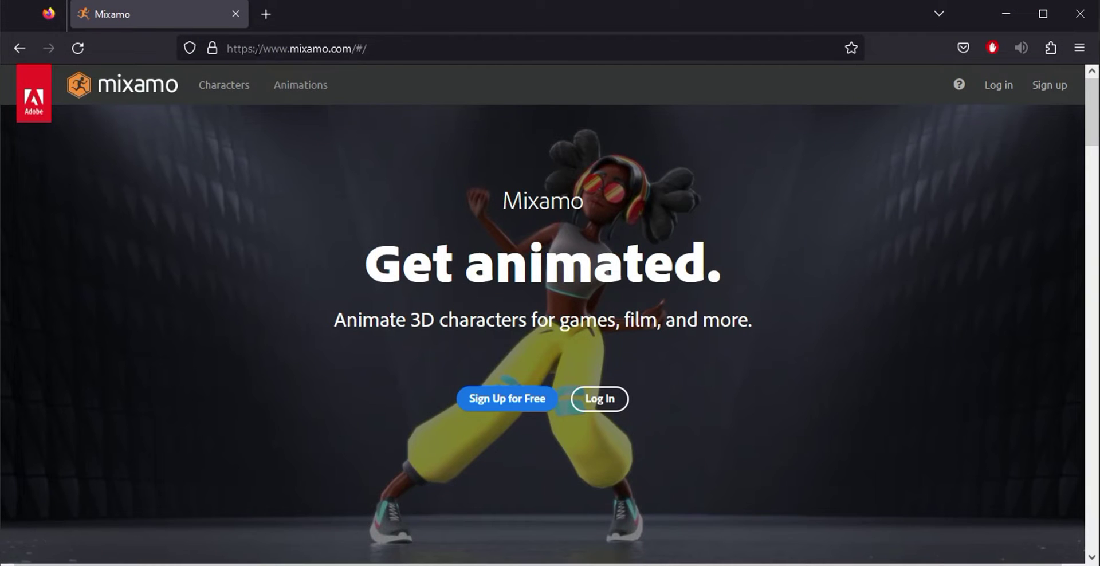
Sign in to Mixamo with the account
left_click(990, 99)
left_click(869, 277)
left_click(885, 329)
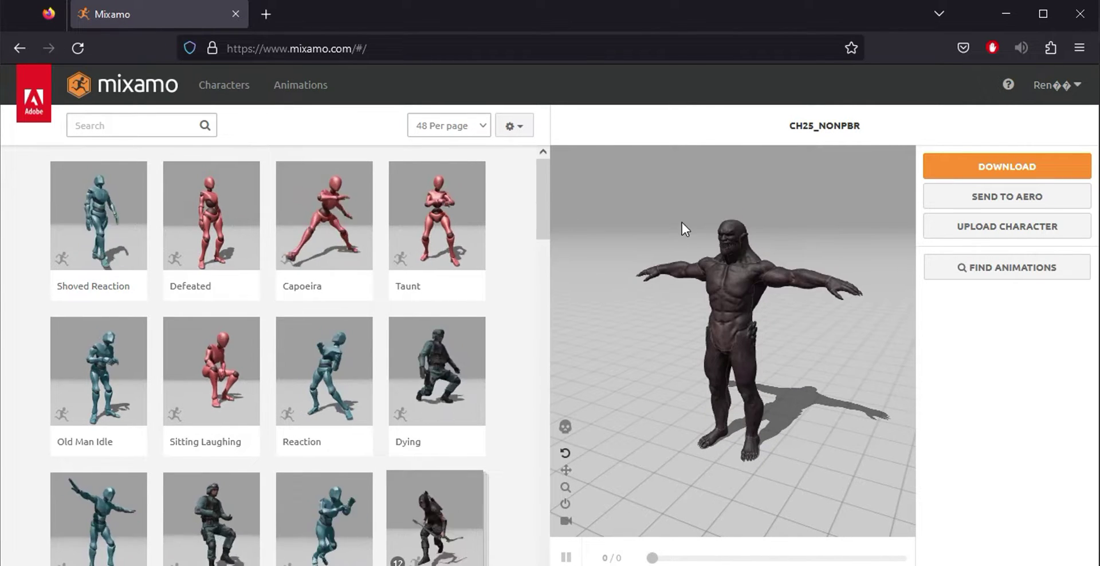
Browse the Characters library through to page 3
left_click(225, 97)
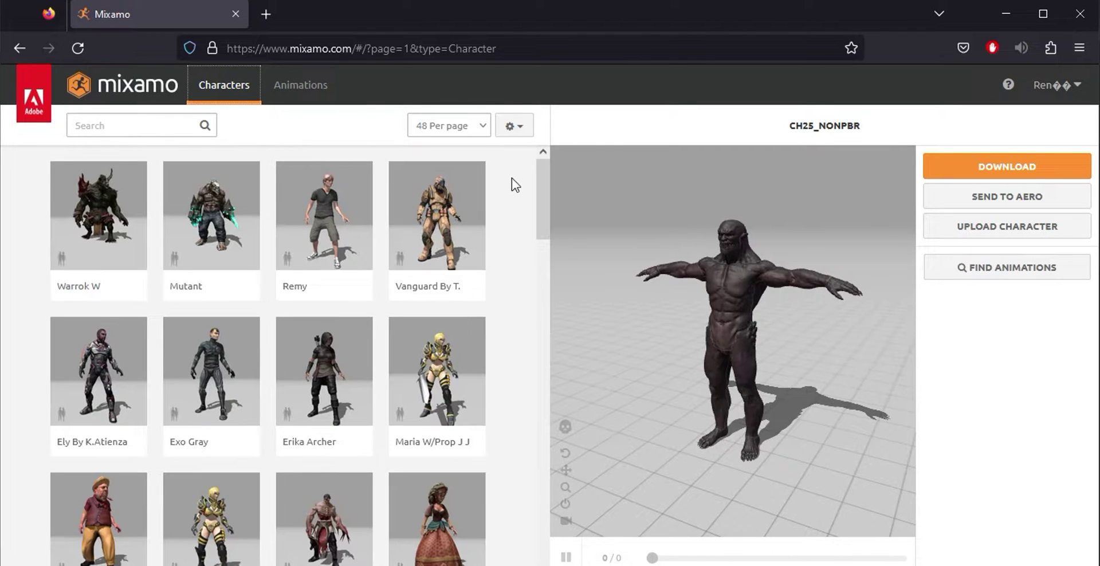
left_click_drag(538, 166, 554, 483)
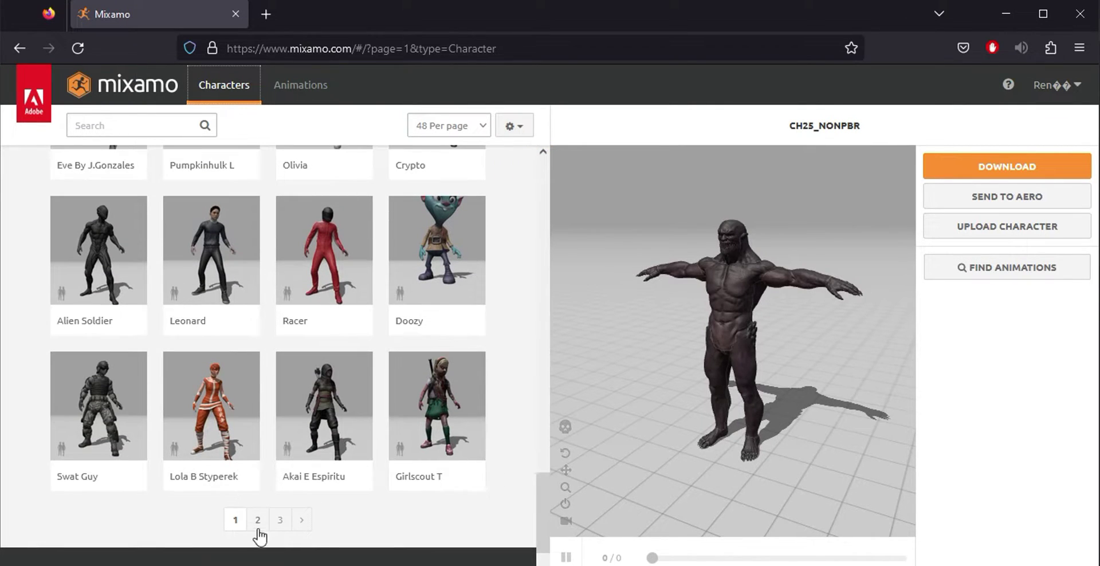
left_click(279, 520)
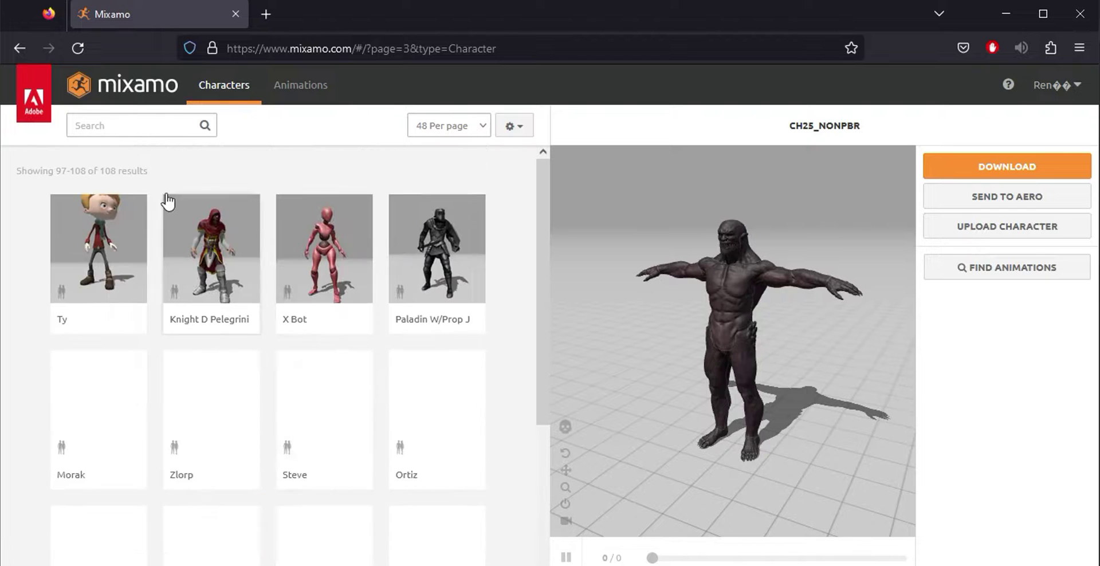
left_click_drag(543, 231, 568, 480)
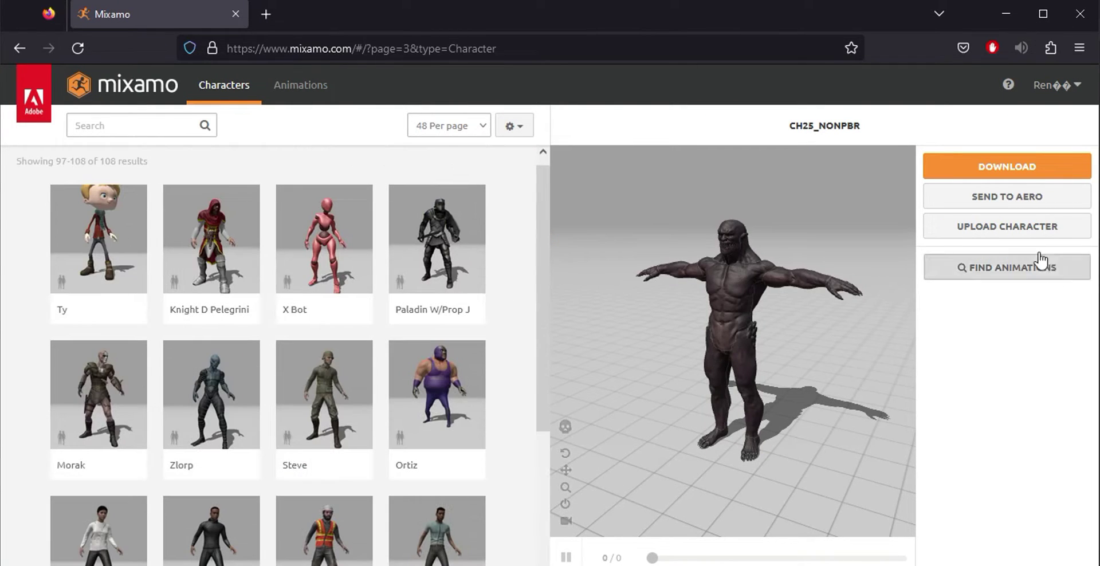
Upload the zombie FBX file as a custom character and load it in the Auto-Rigger
left_click(1021, 228)
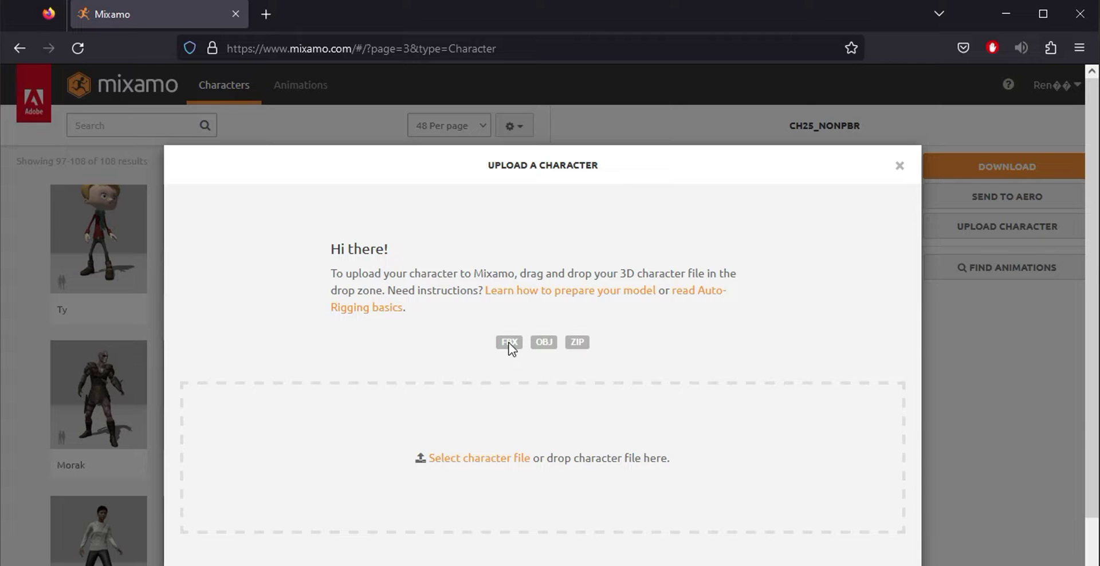
left_click(475, 458)
double_click(222, 117)
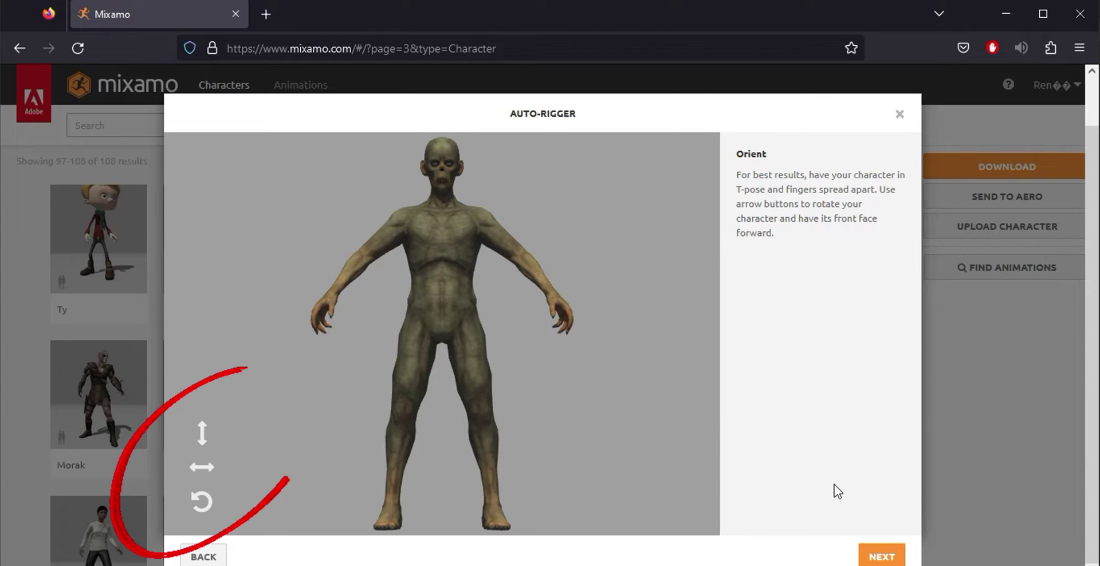
Place the chin, wrist, elbow, knee and groin markers on the zombie
left_click(872, 549)
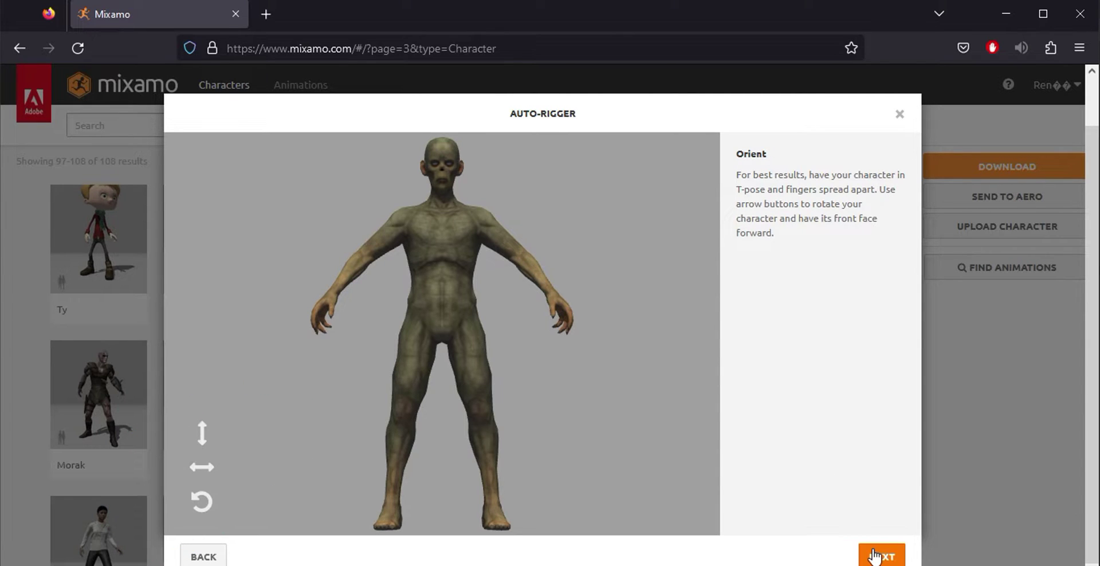
left_click_drag(252, 338, 442, 181)
mouse_move(252, 374)
left_mouse_down()
mouse_move(297, 317)
mouse_move(333, 295)
left_mouse_up()
left_click_drag(252, 414, 365, 256)
left_click_drag(252, 454, 403, 414)
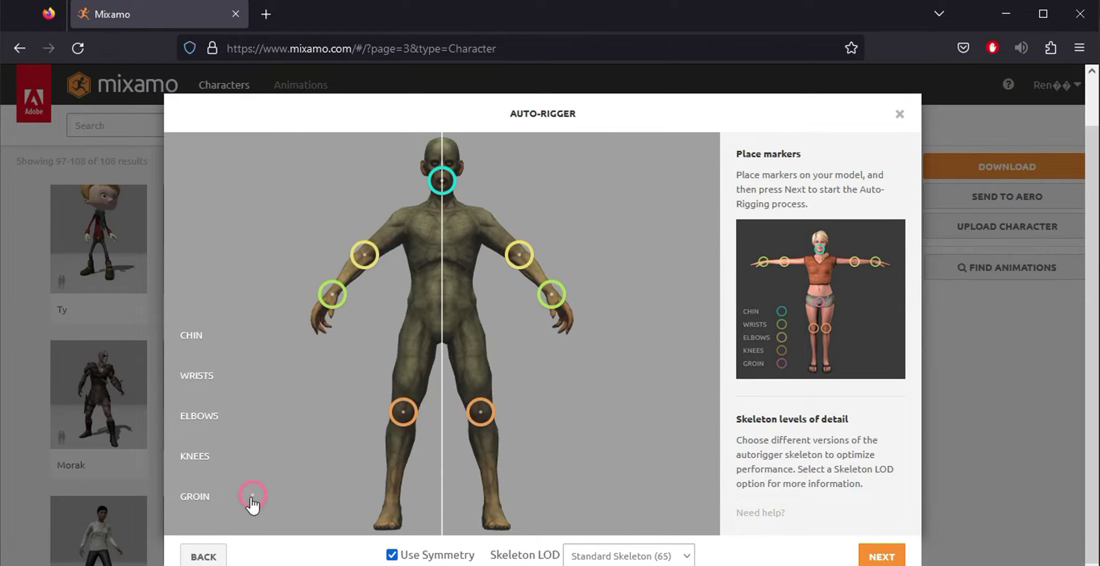
left_click_drag(252, 494, 444, 326)
Set Skeleton LOD to No Fingers (25) and start auto-rigging
left_click(687, 556)
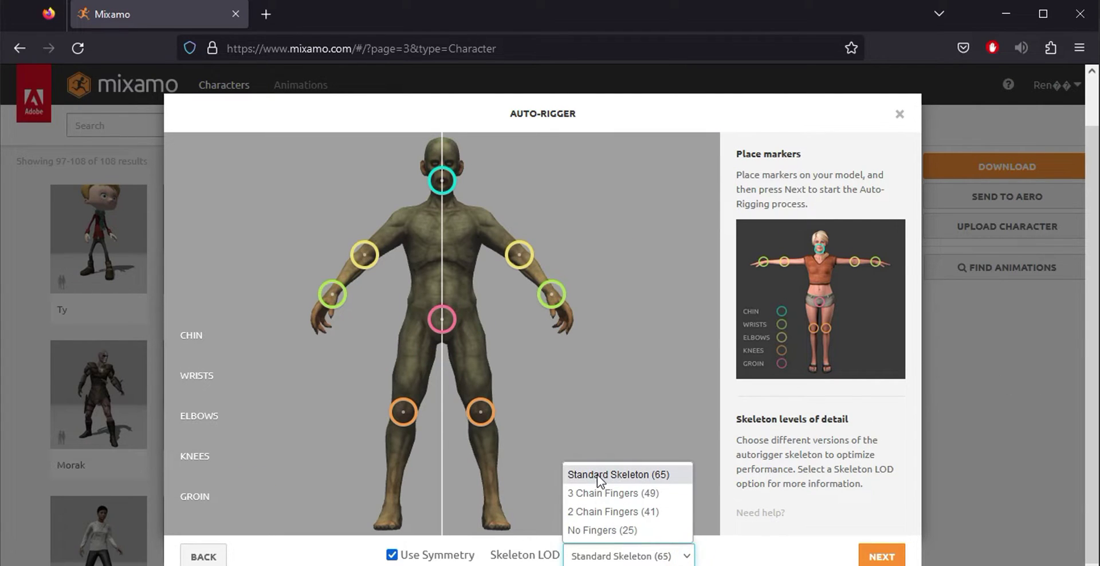
left_click(648, 494)
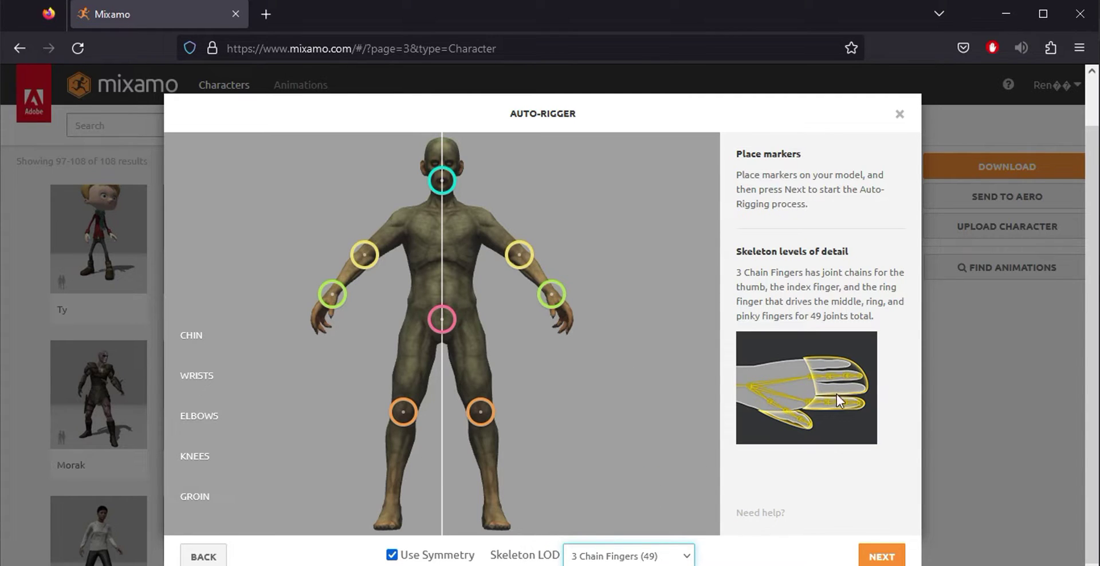
left_click(647, 556)
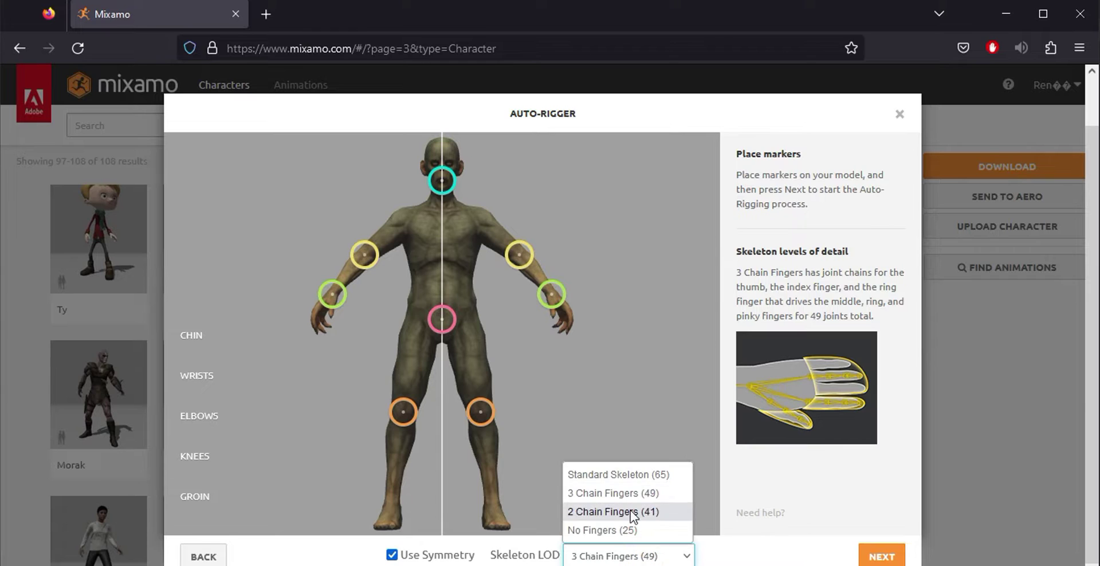
left_click(659, 510)
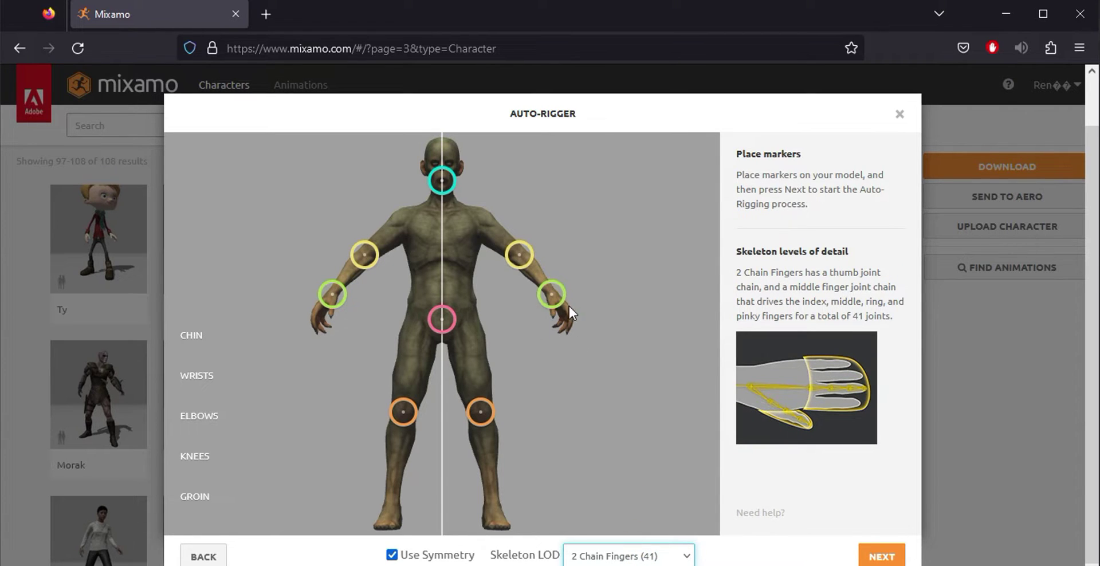
left_click(650, 554)
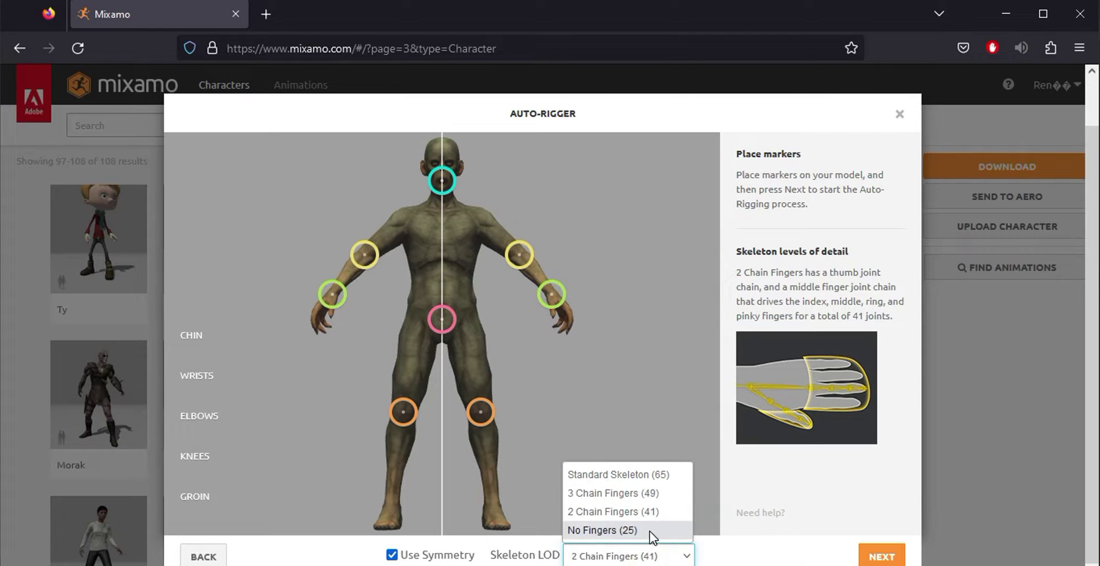
left_click(650, 531)
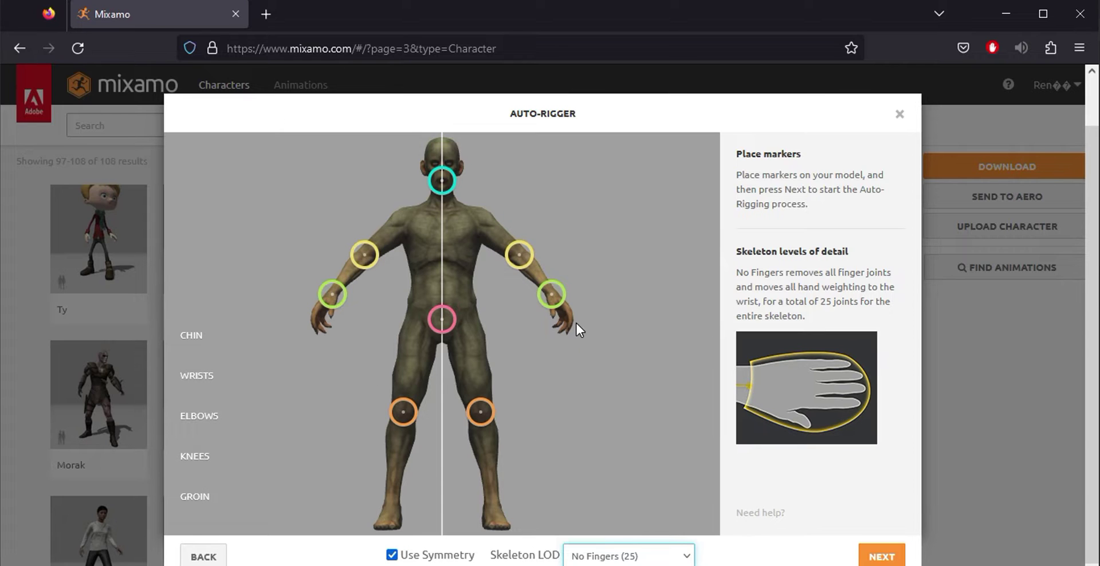
left_click(882, 556)
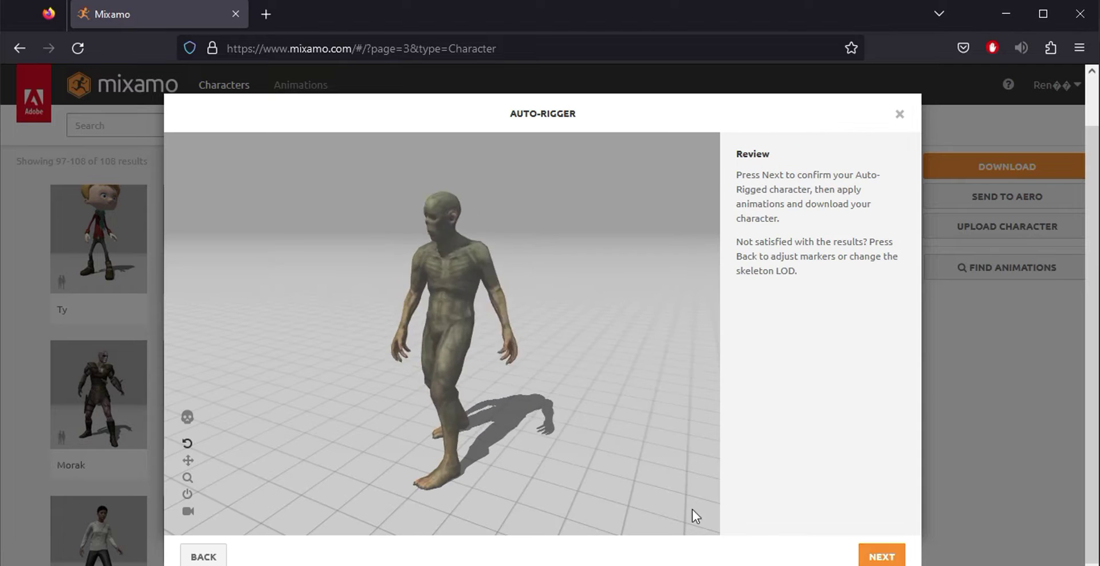
Confirm the rigged zombie on Review and accept it as the new character CHAR_ZOMBIE
left_click(521, 433)
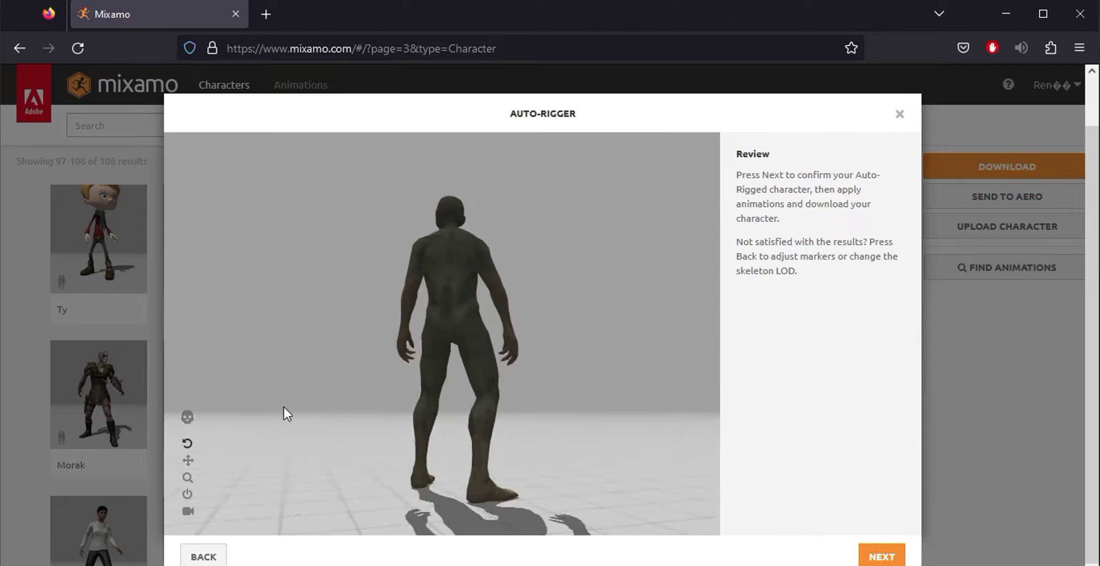
left_click(535, 430)
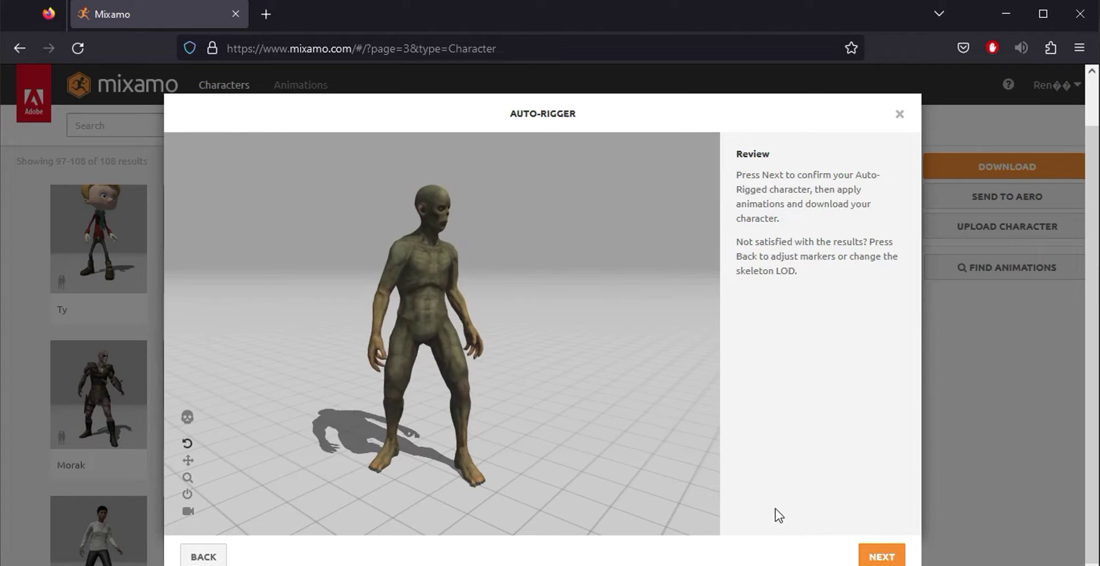
left_click(877, 555)
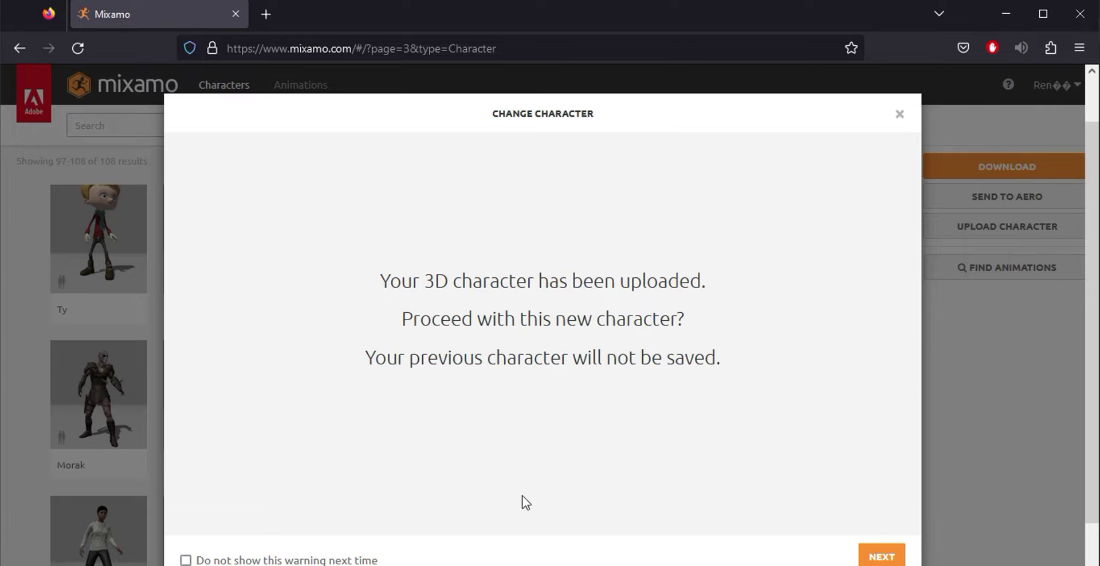
left_click(871, 555)
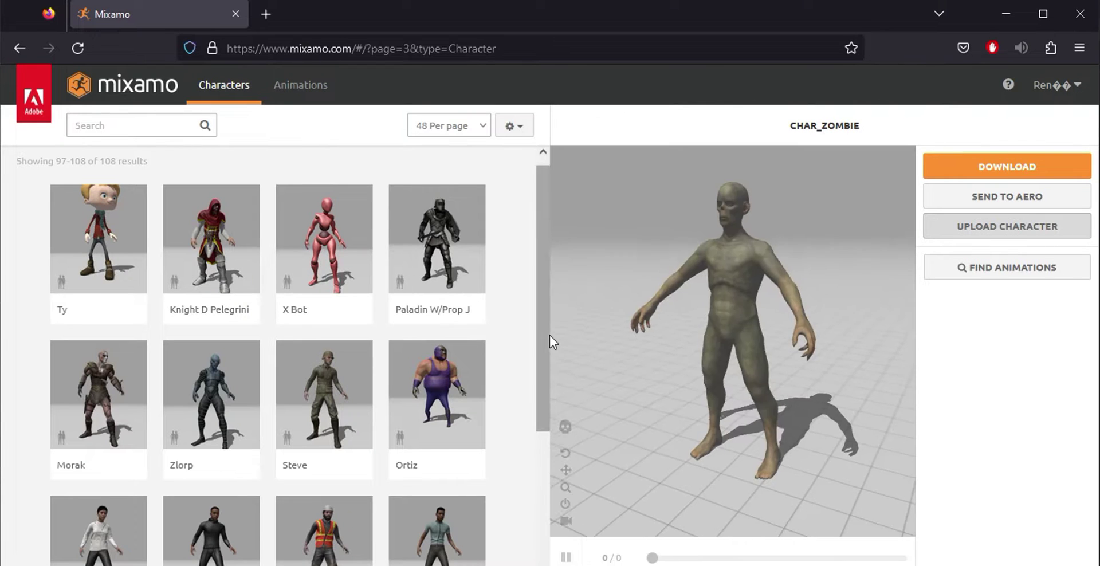
Search the Animations library for 'idle'
left_click(295, 86)
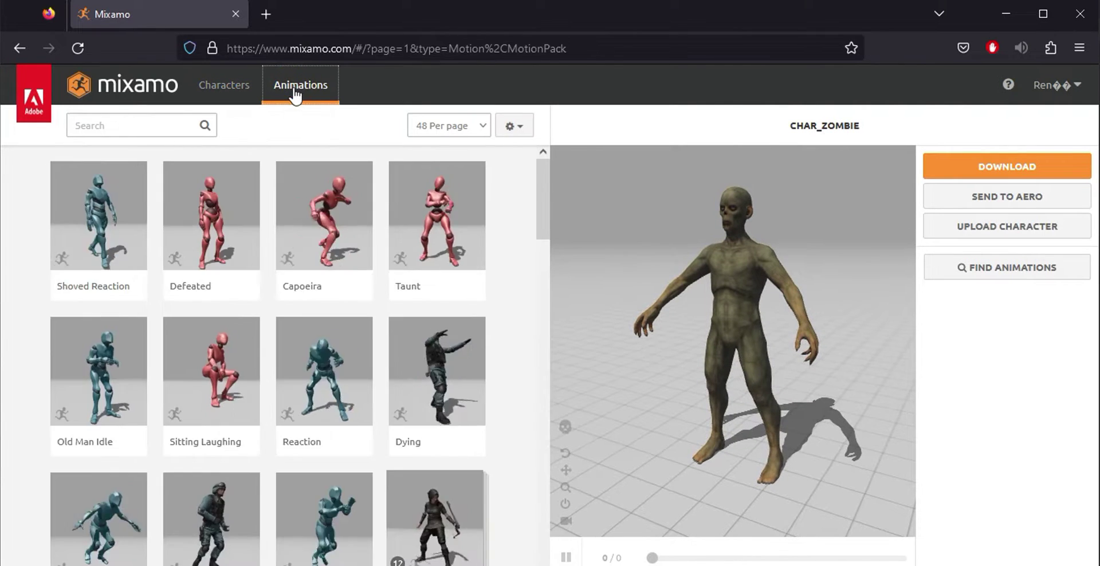
left_click(132, 126)
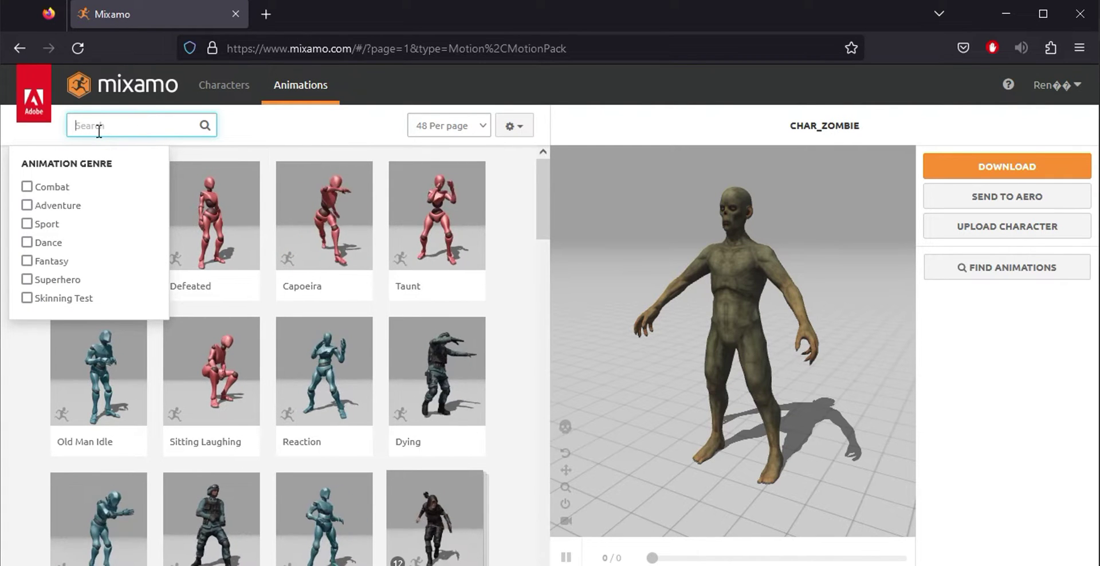
type("idle")
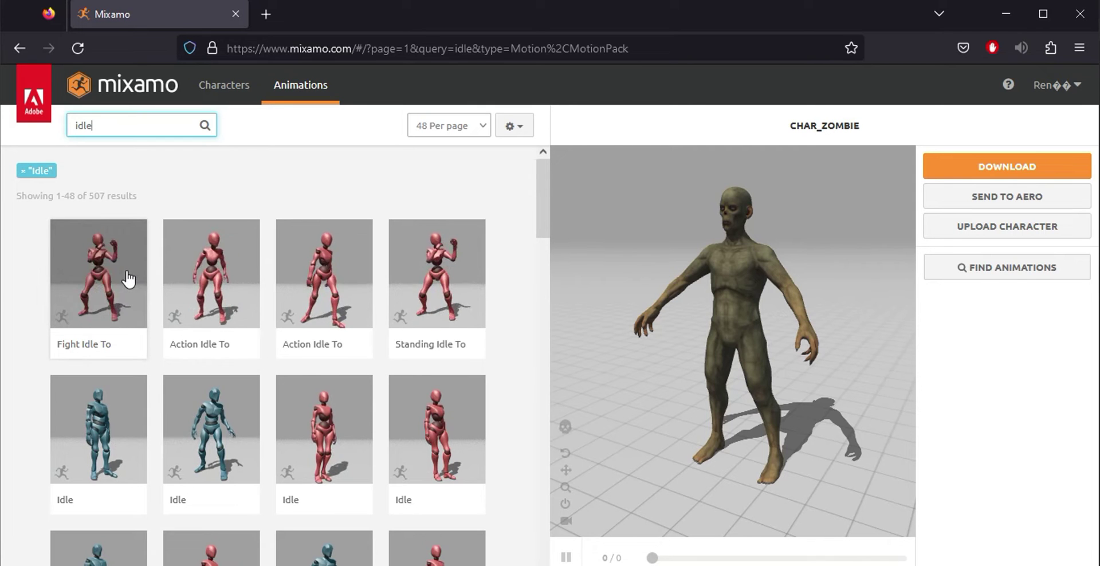
Preview Fight Idle To Standing Idle from several angles, then apply Action Idle To Fight Idle
mouse_move(80, 349)
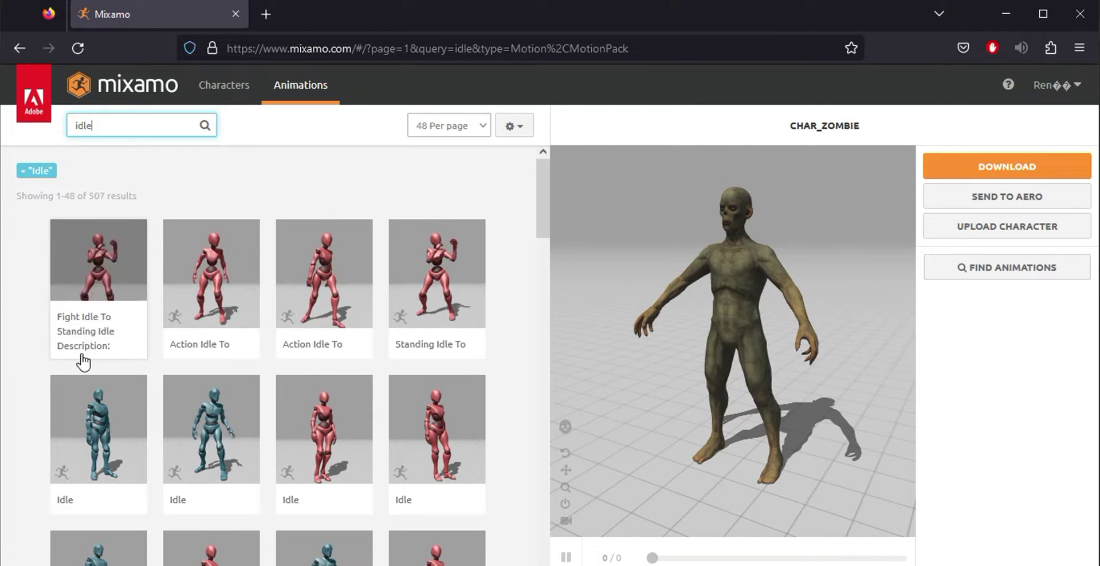
left_click(80, 313)
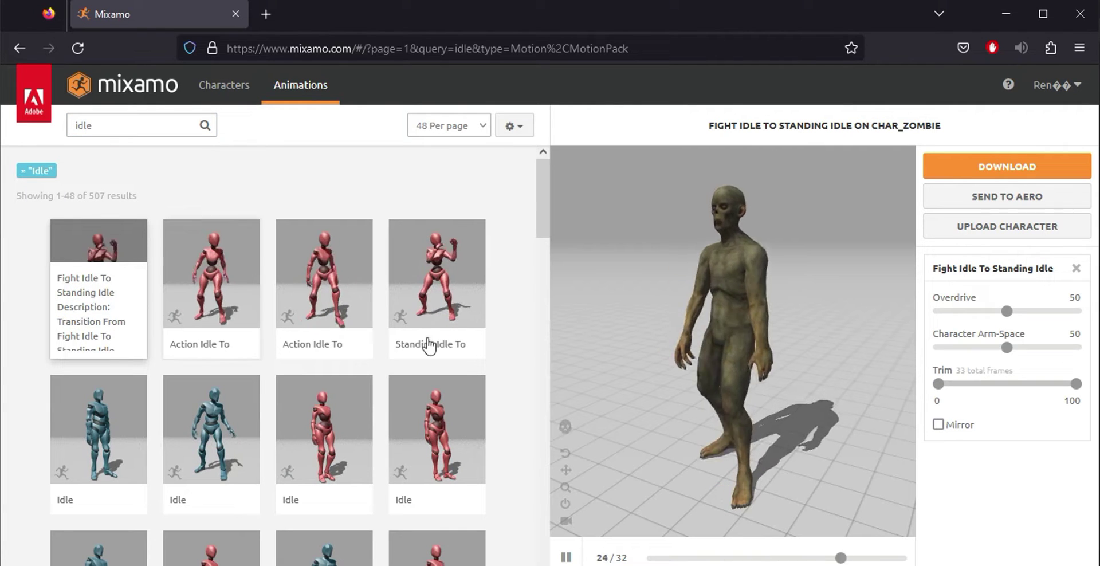
left_click_drag(680, 373, 800, 368)
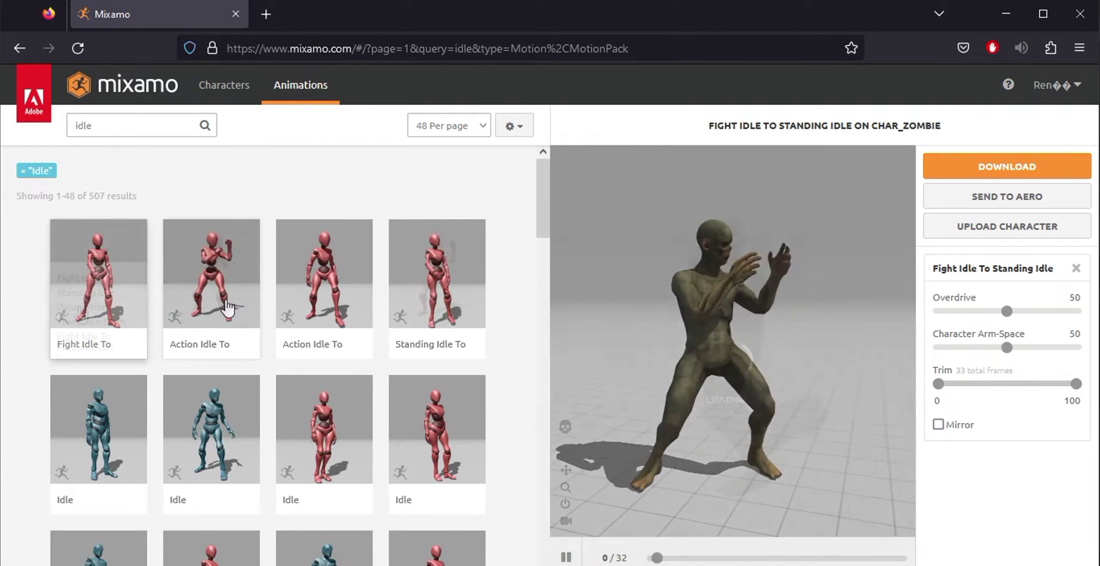
mouse_move(80, 314)
left_click_drag(658, 368, 788, 403)
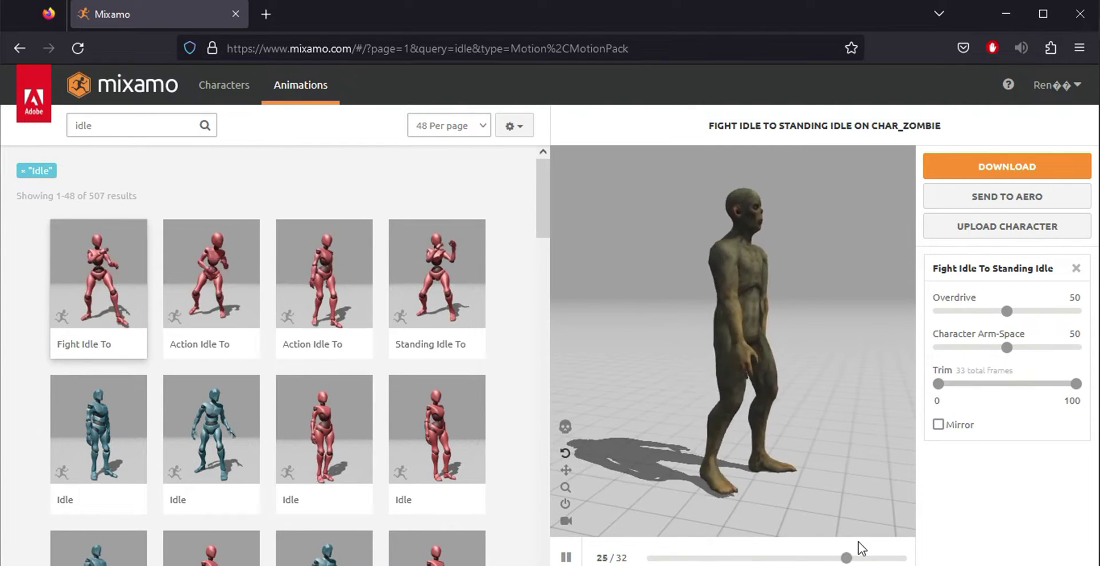
left_click(226, 309)
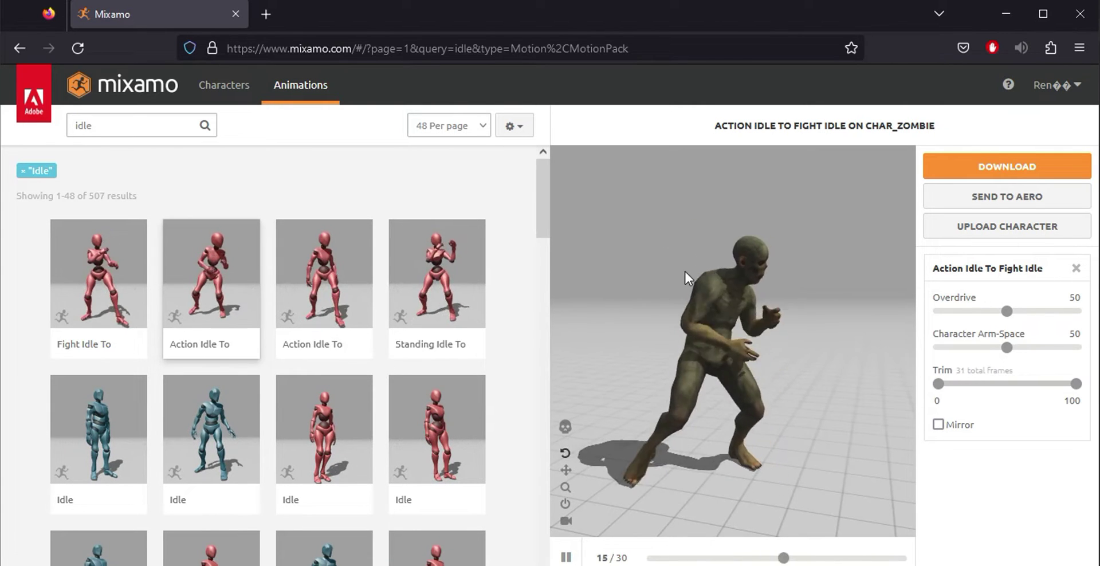
Preview the Idle animation on the zombie, toggling Mirror on and back off
left_click(242, 407)
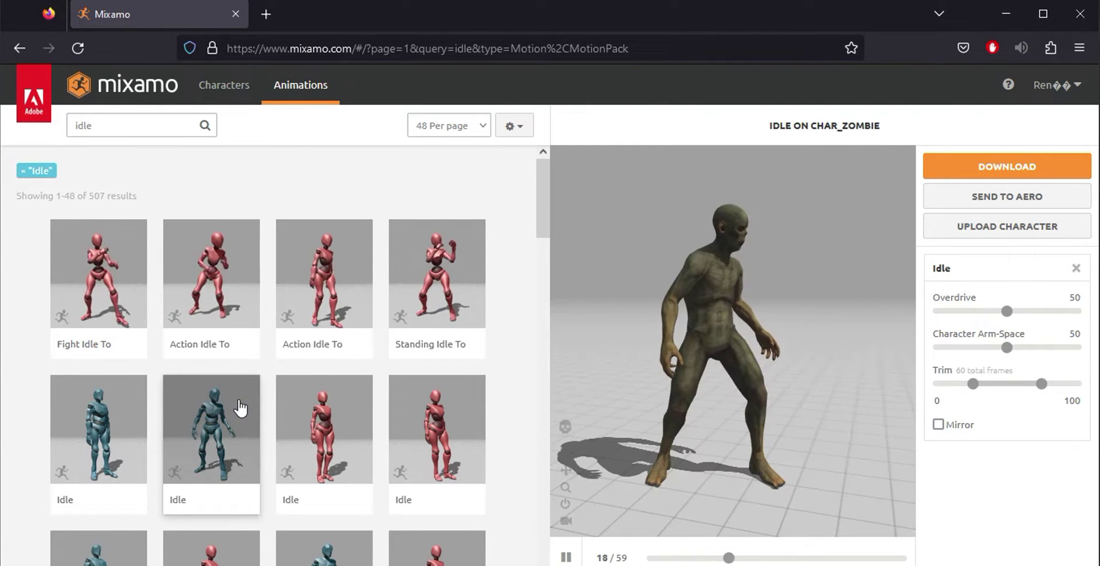
mouse_move(803, 360)
left_mouse_down()
mouse_move(662, 349)
mouse_move(781, 362)
left_mouse_up()
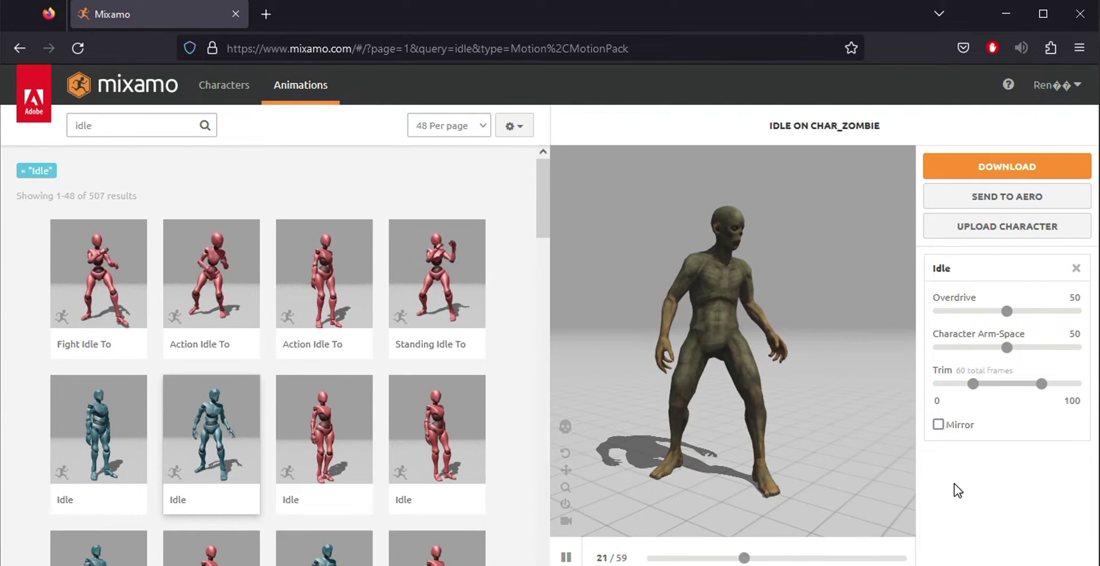
left_click(937, 424)
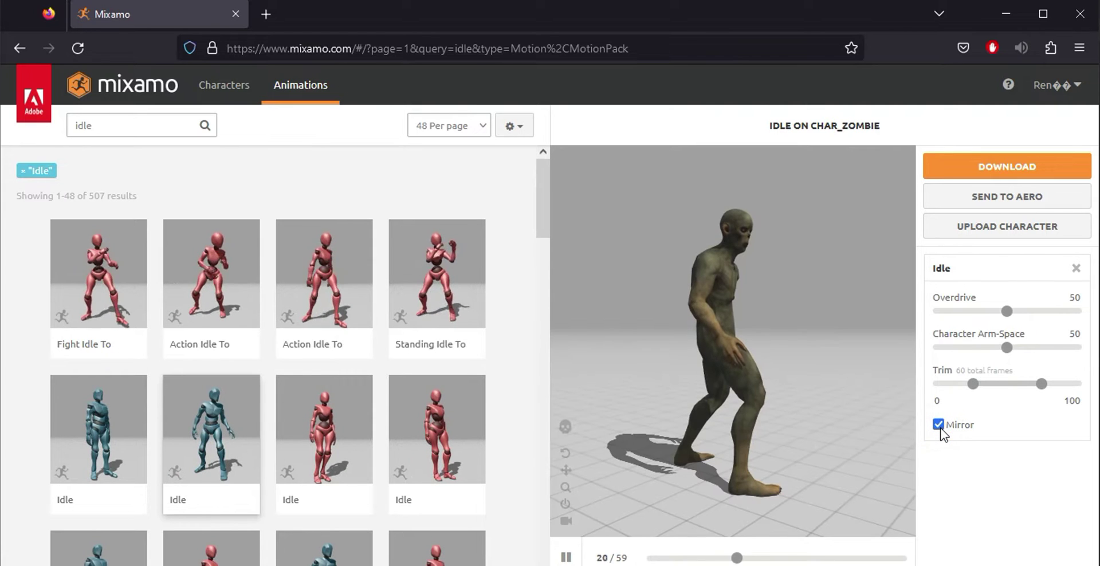
left_click_drag(803, 397, 752, 433)
left_click(938, 425)
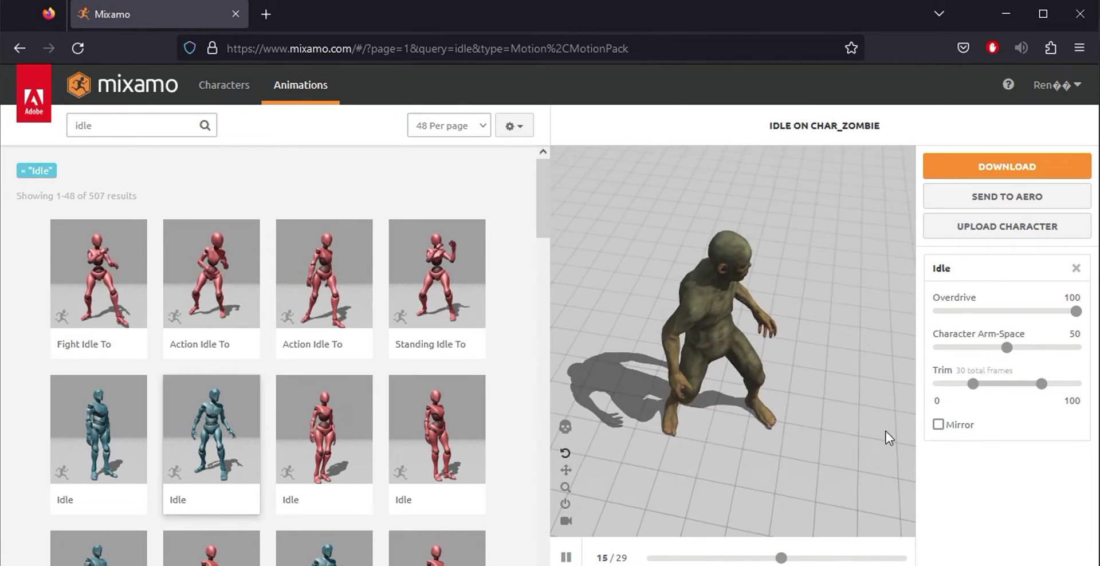
Adjust the Idle's sliders, leaving Overdrive at 50 and Character Arm-Space at 100
left_click(1009, 312)
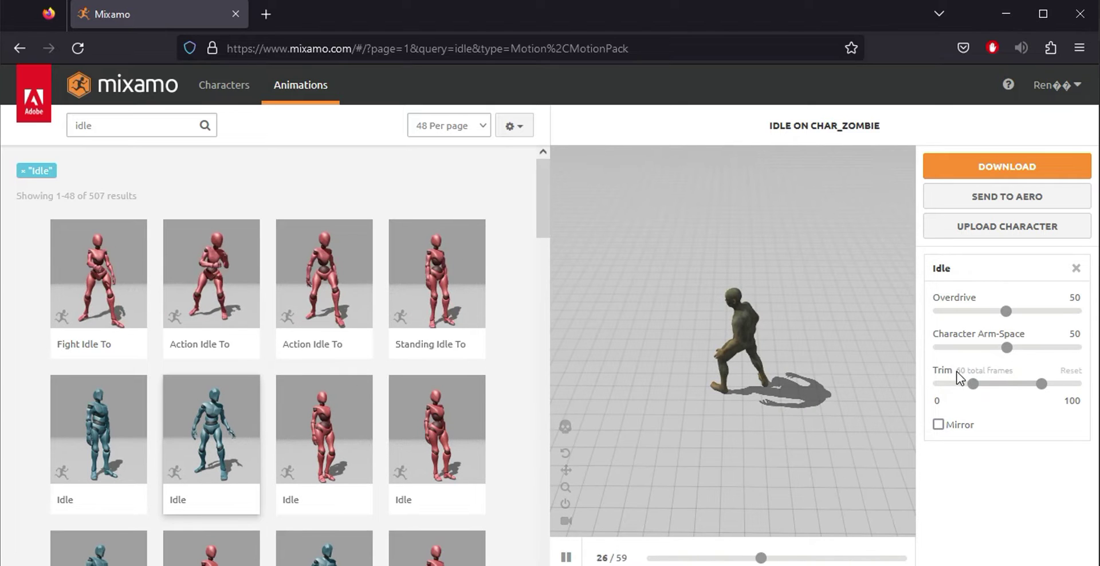
left_click_drag(1097, 315, 1083, 312)
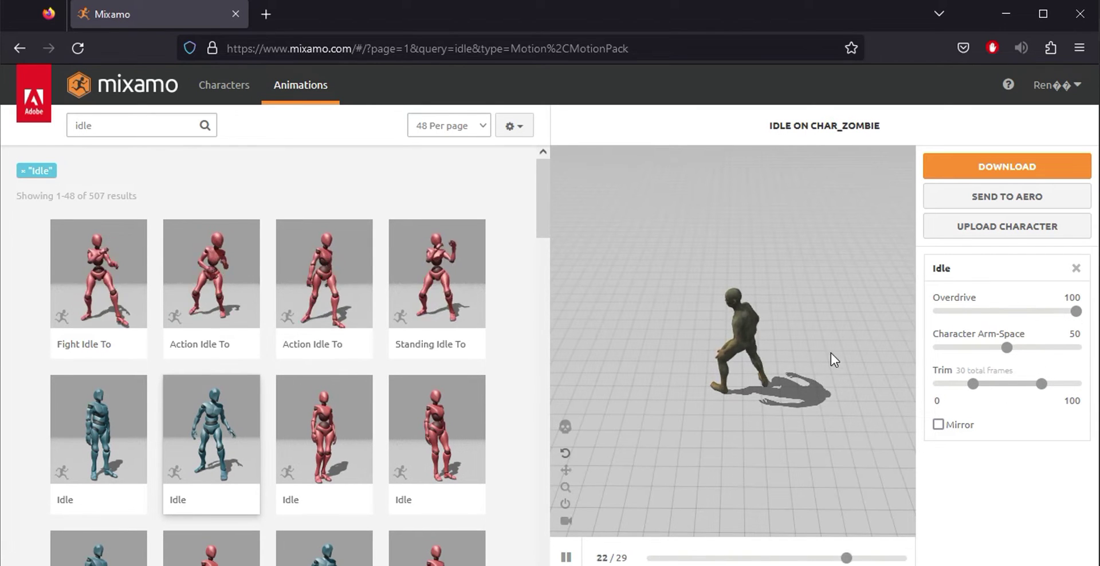
left_click_drag(1006, 347, 918, 361)
Try Idle and Orc Idle on the zombie, finishing with Ninja Idle
left_click(98, 446)
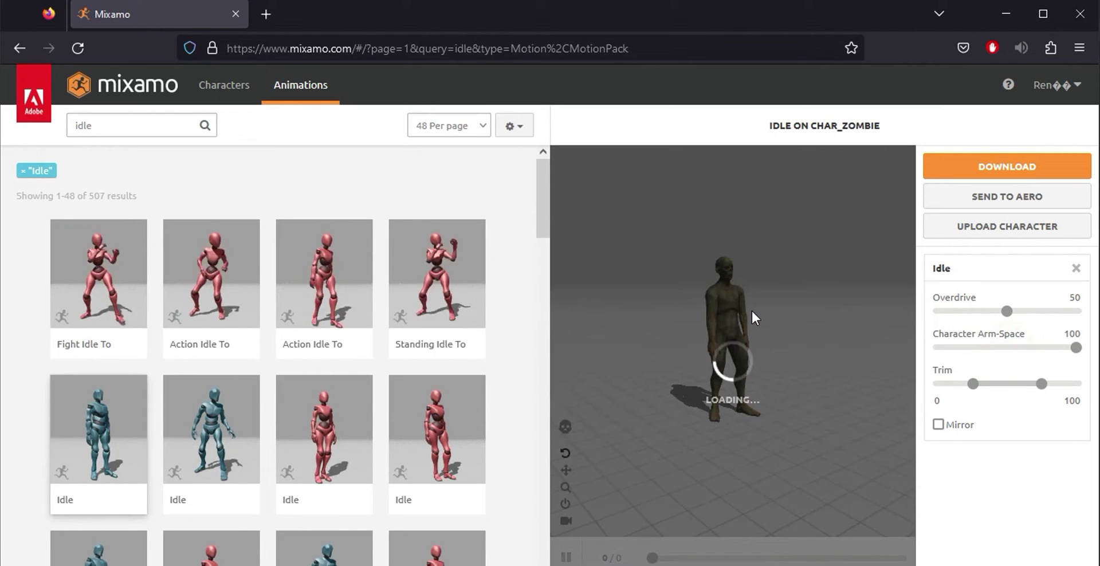
left_click_drag(541, 198, 534, 370)
left_click(362, 232)
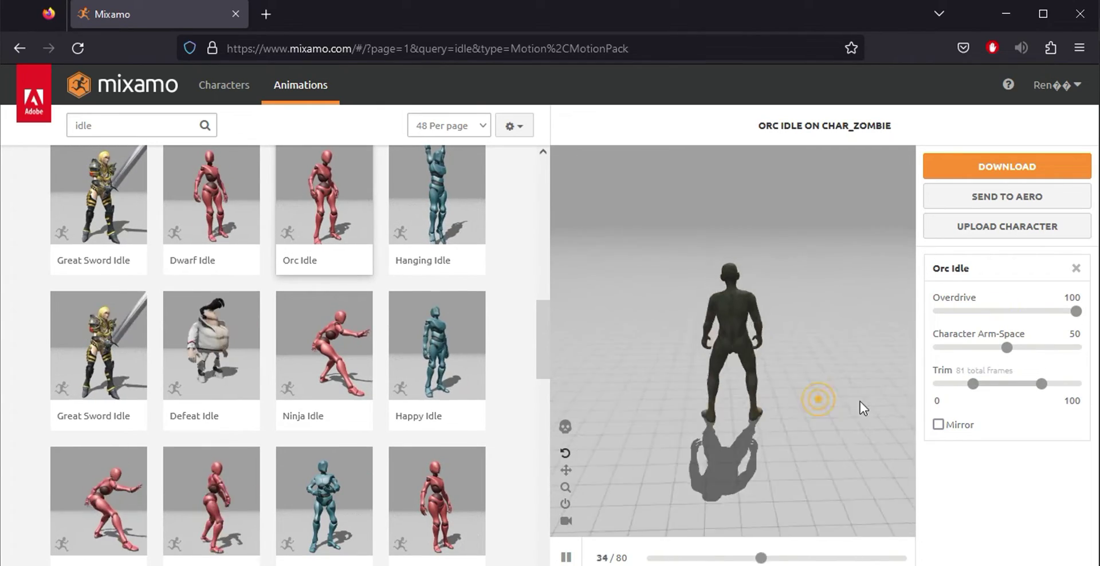
left_click_drag(885, 400, 809, 395)
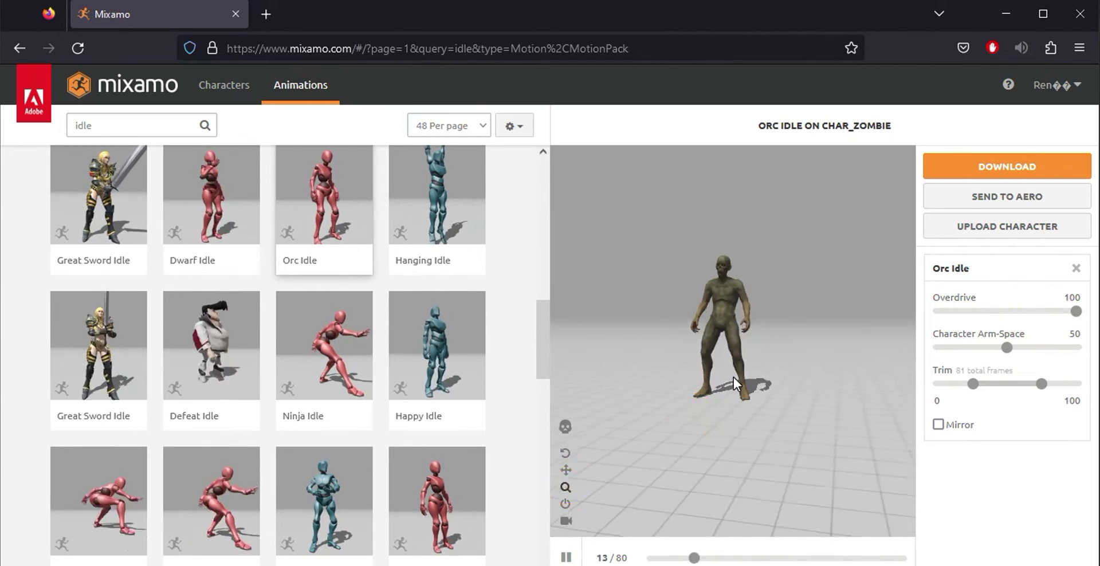
left_click_drag(680, 425, 777, 415)
scroll(489, 348, "down", 5)
left_click(322, 211)
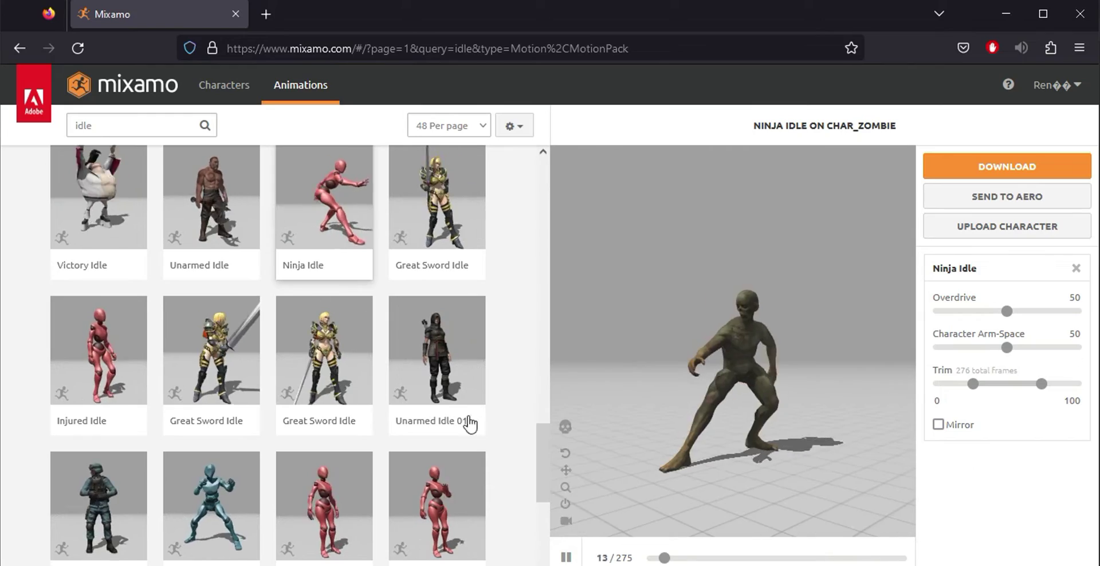
Search for 'zombie' animations and apply Zombie Idle to the character
double_click(83, 125)
type("zombie")
key("Return")
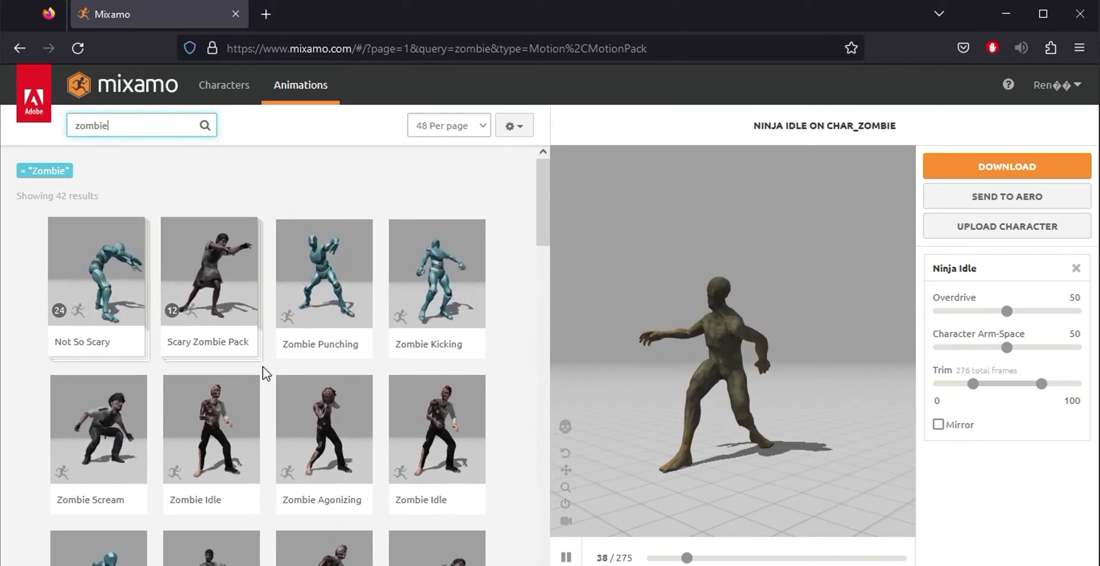
left_click(241, 438)
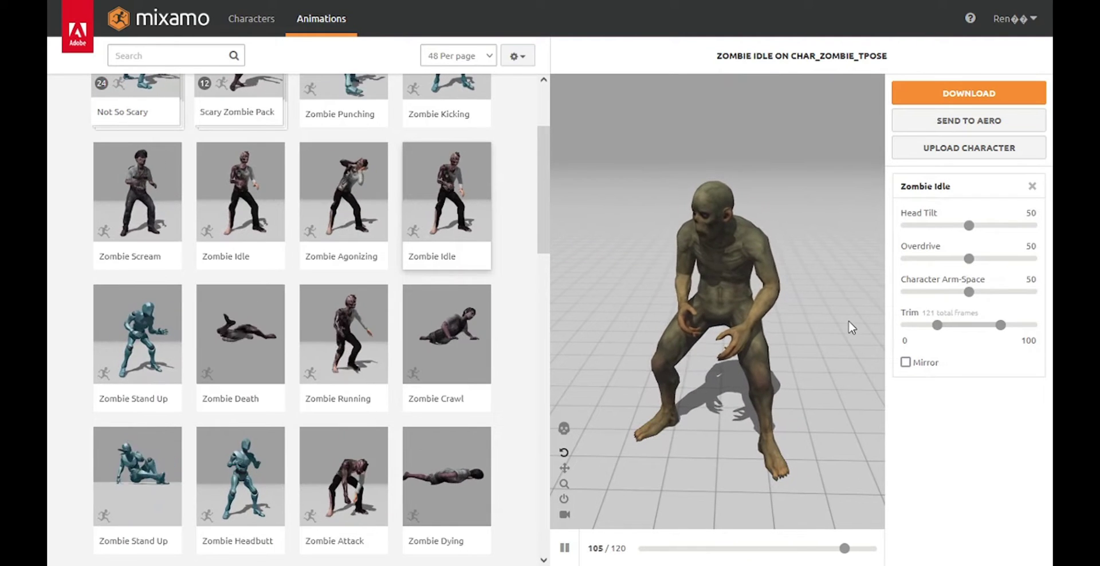
Download Zombie Idle as an FBX Binary at 30 fps, setting the skin option
left_click(944, 92)
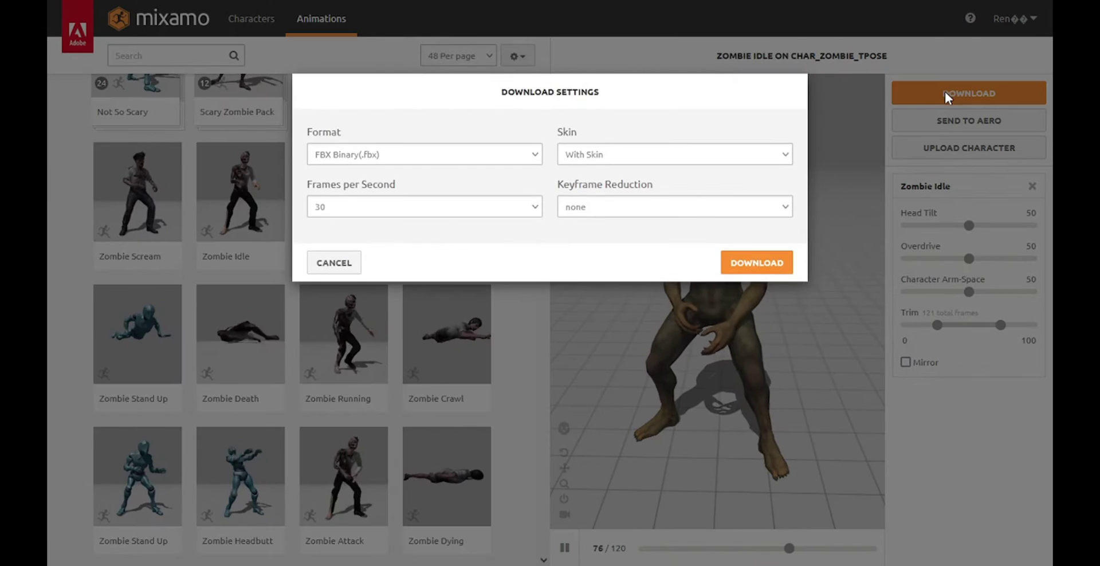
left_click(604, 163)
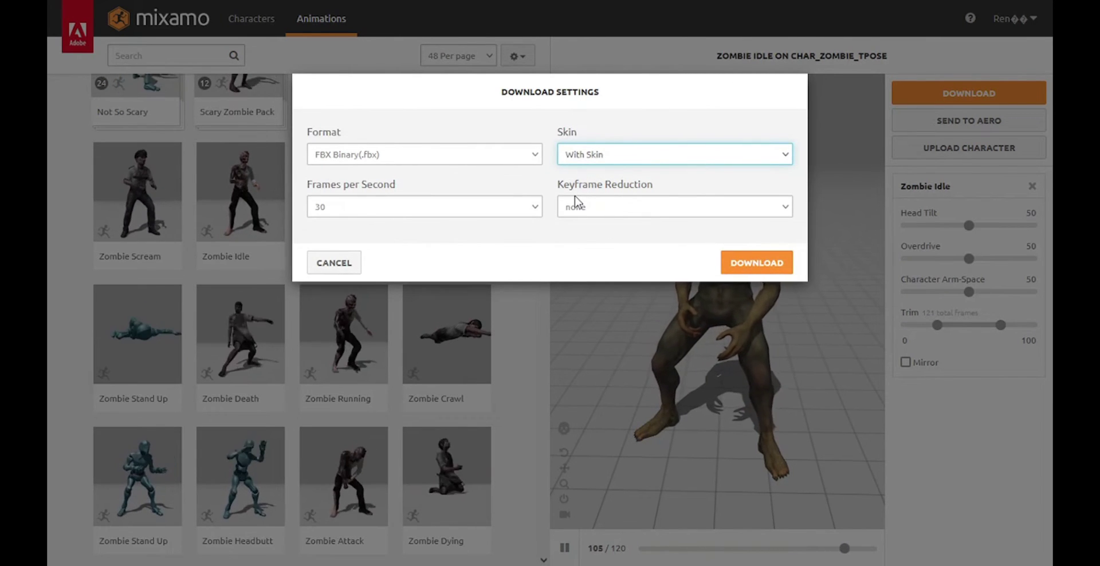
left_click(761, 268)
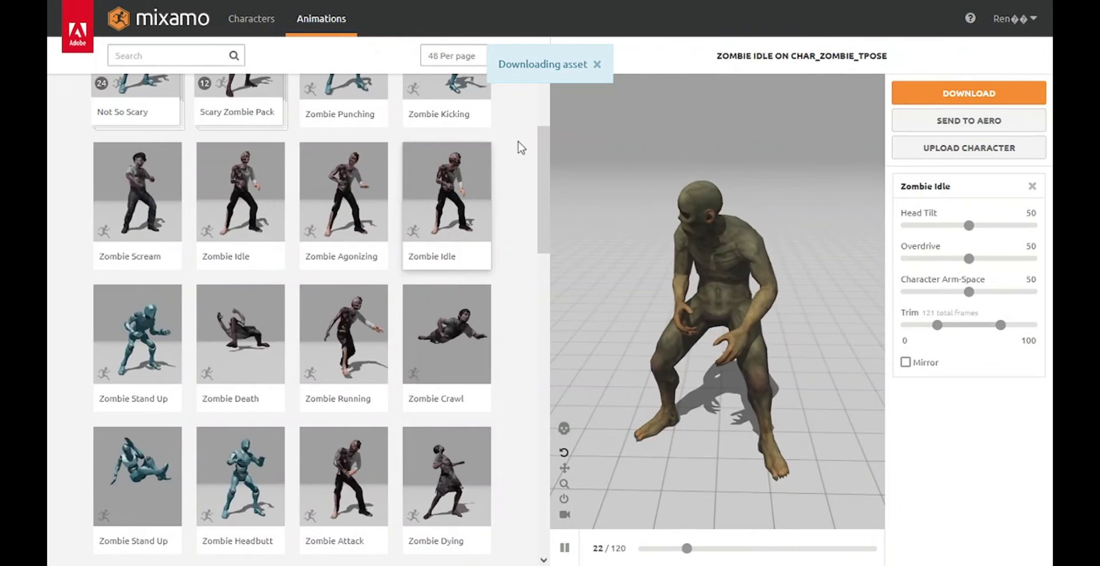
Search 'zombie walk' and apply the Zombie Walk animation to the zombie
scroll(356, 321, "up", 3)
left_click(133, 55)
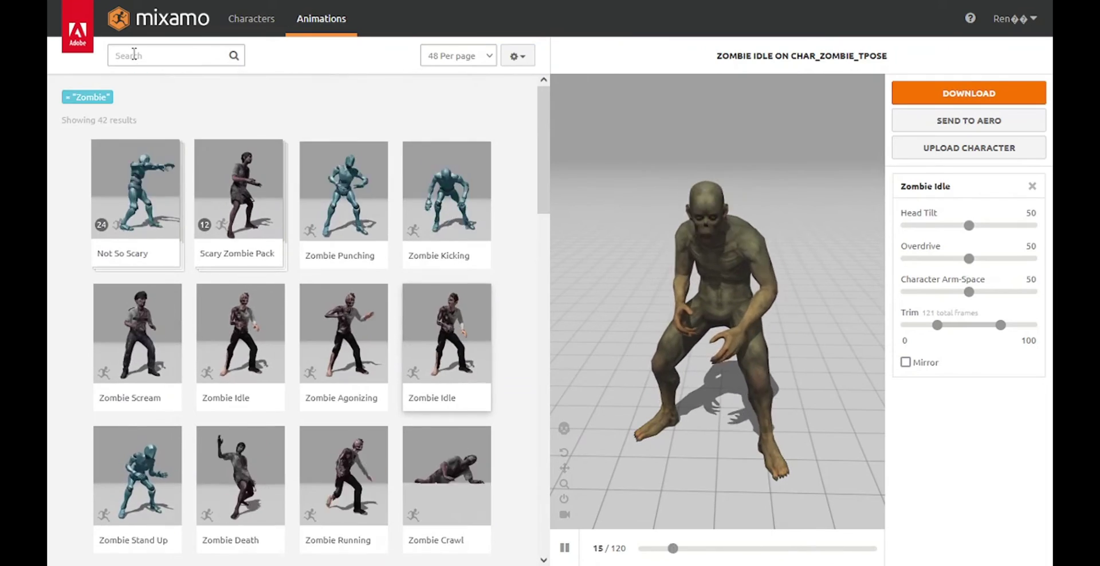
type("zombie walk")
key("Return")
left_click(127, 207)
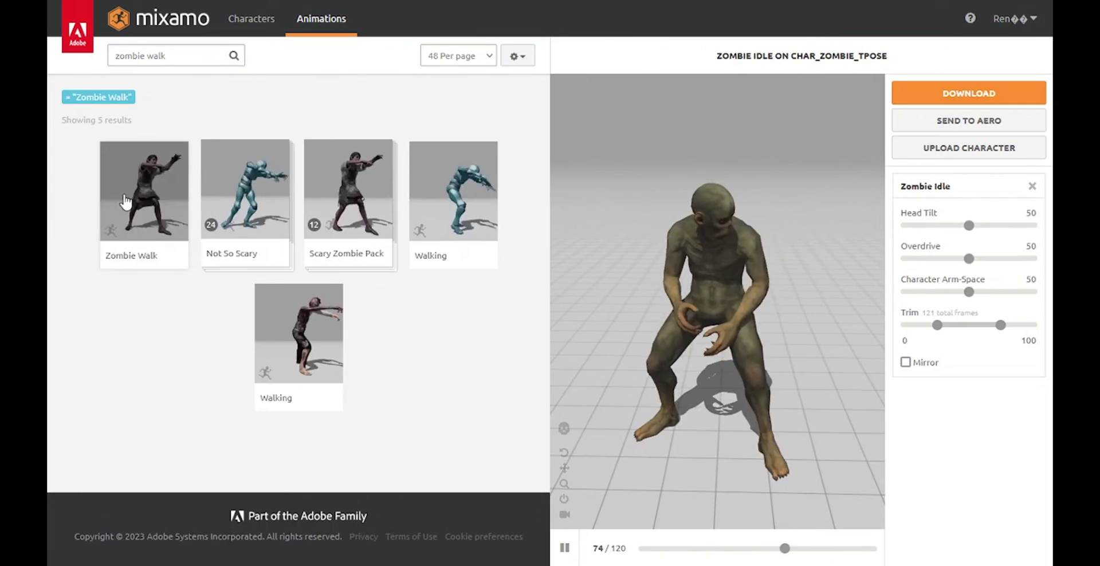
Make Zombie Walk stay in place with Stride 0 and Overdrive 100
left_click_drag(746, 289, 689, 372)
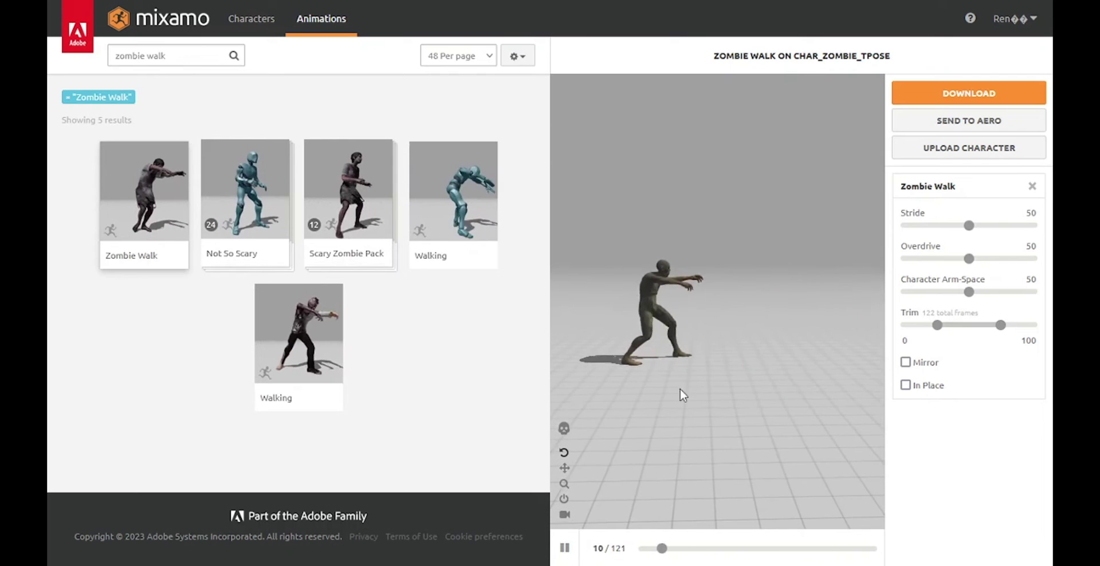
left_click(906, 385)
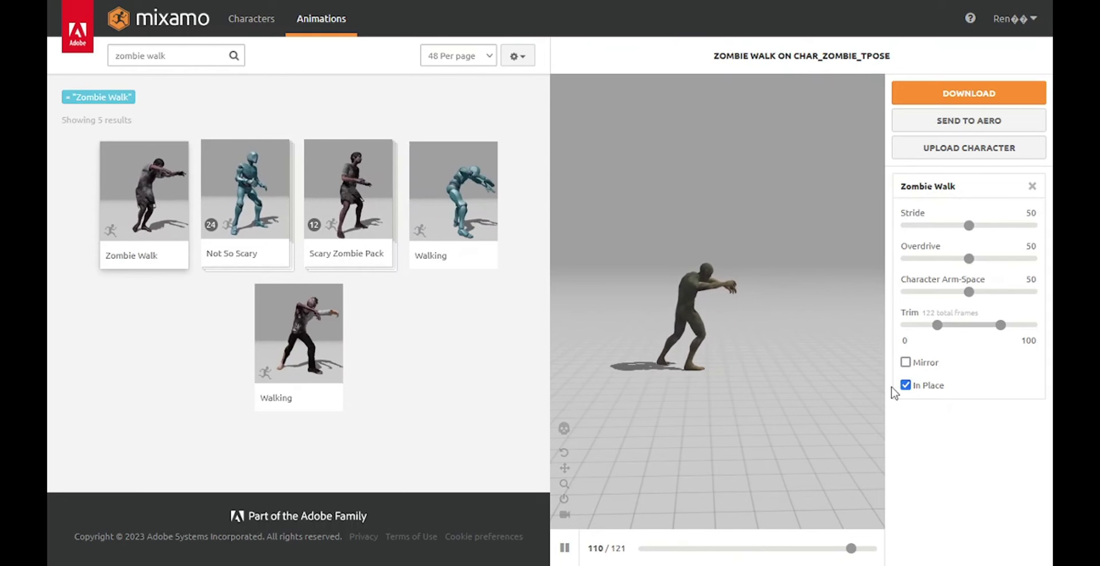
left_click(968, 225)
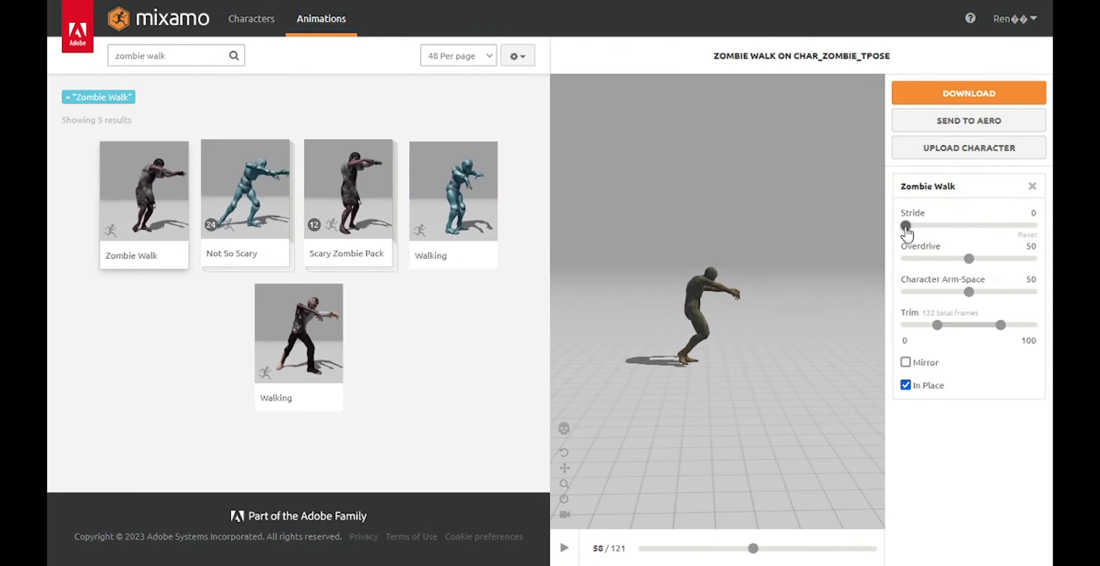
left_click(1032, 259)
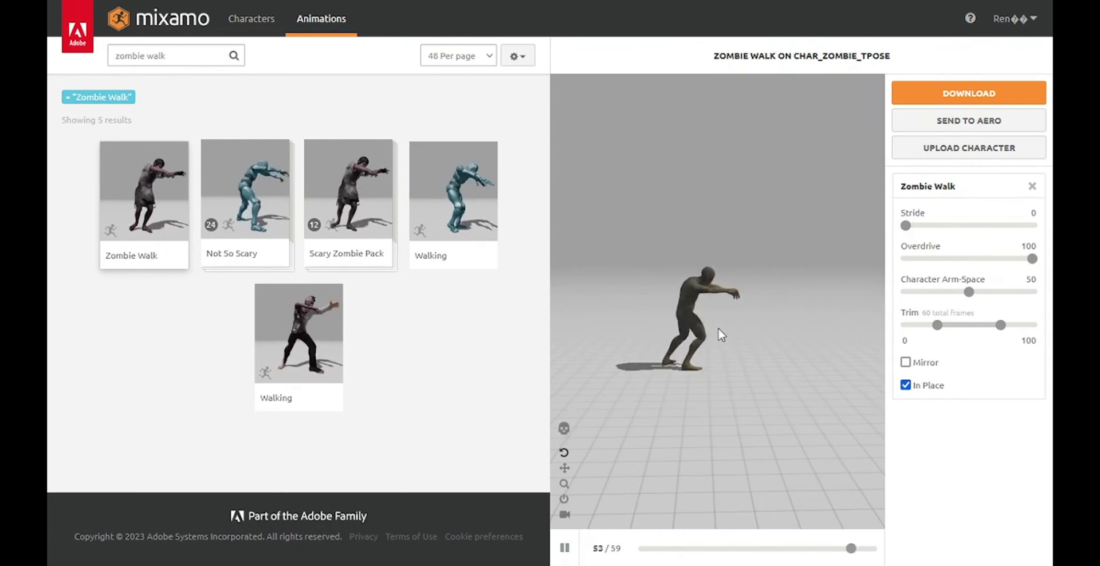
Download the Zombie Walk file, then preview the Walking animation on the zombie
left_click(969, 93)
left_click(747, 262)
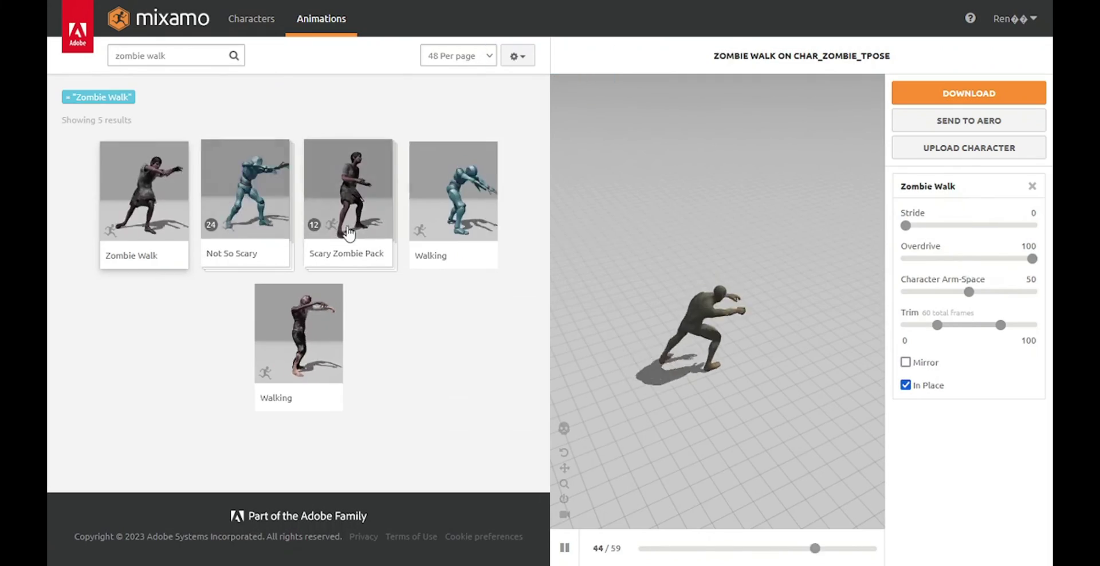
left_click(482, 250)
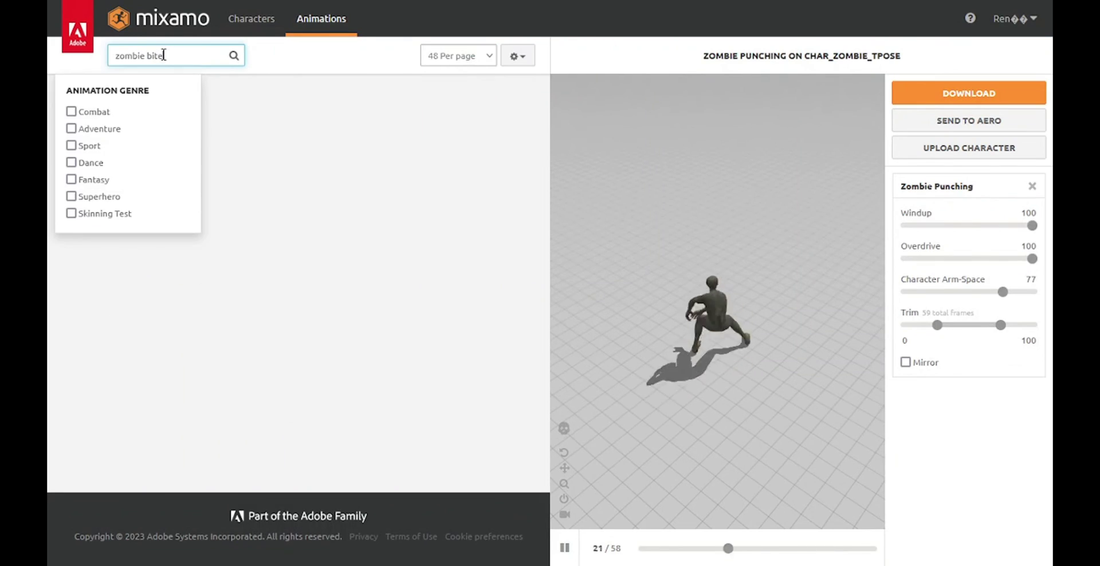
Search the animation library for 'zombie hit'
left_click(140, 358)
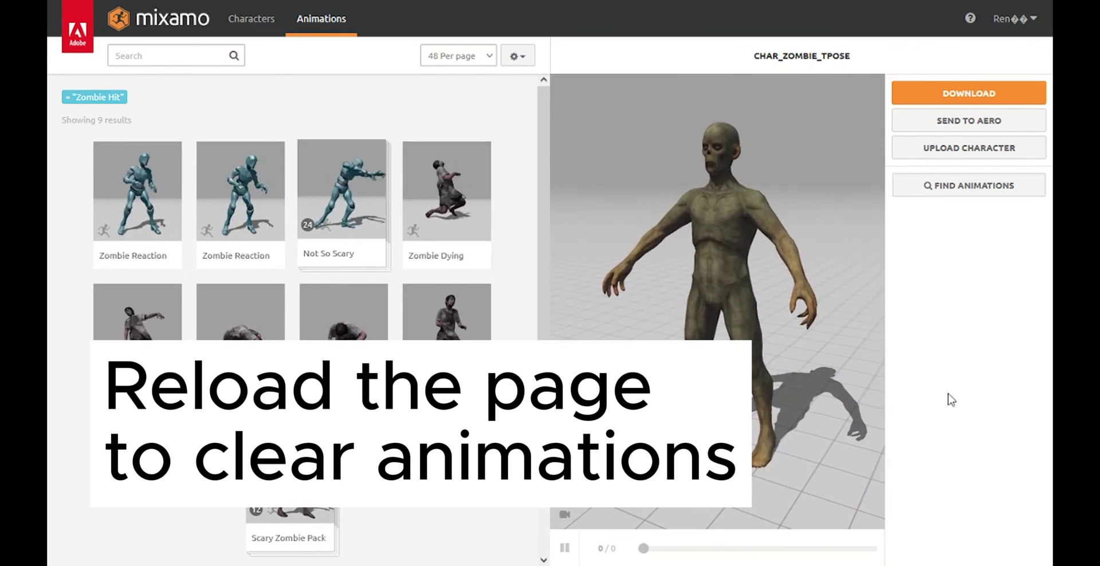
Download the unanimated CHAR_ZOMBIE_TPOSE as FBX Binary in Original Pose (.fbx)
left_click(966, 95)
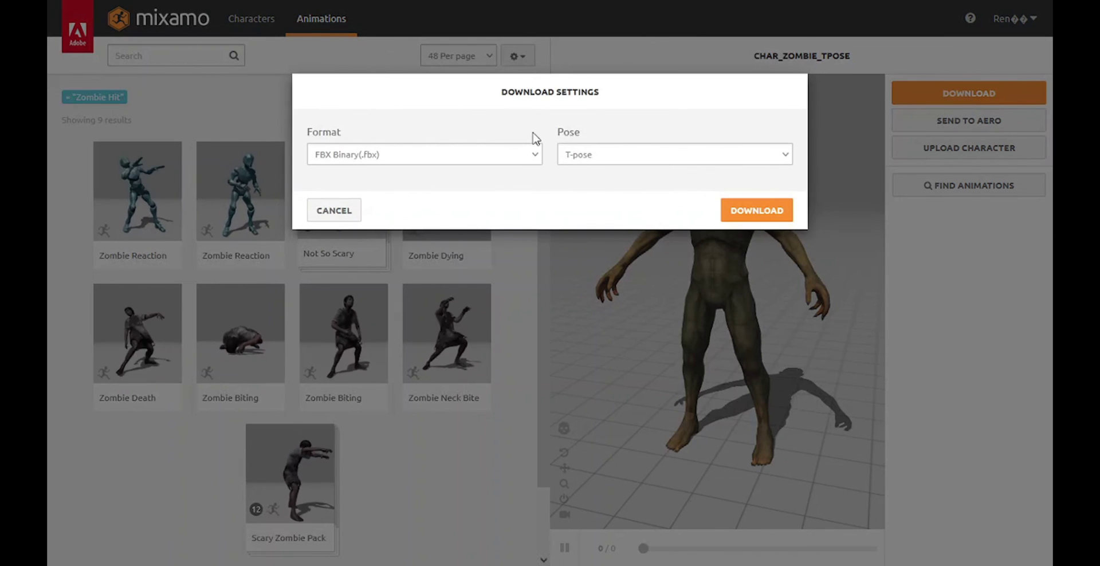
left_click(602, 200)
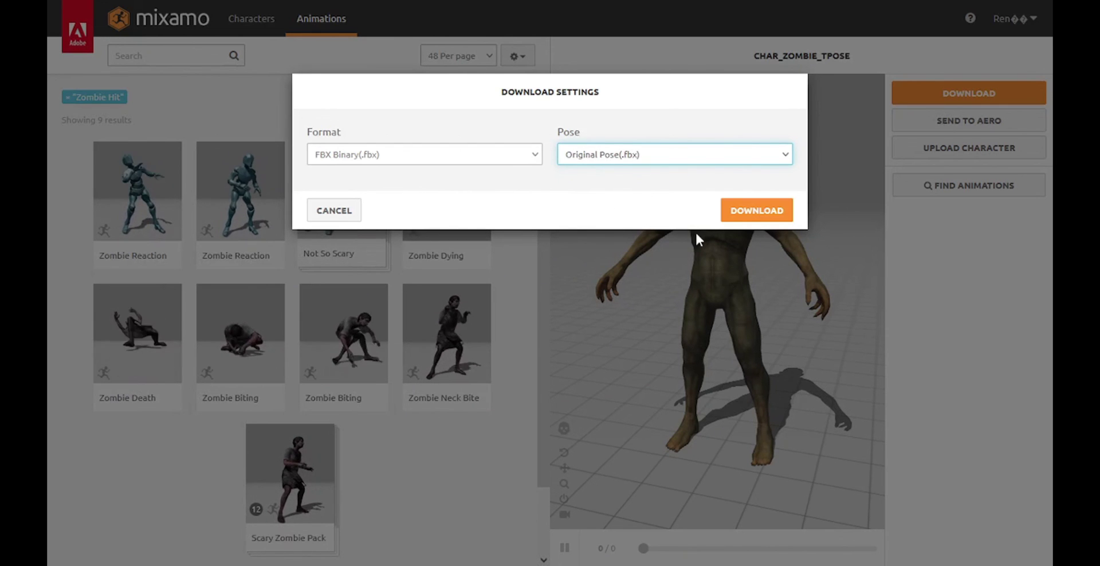
left_click(777, 215)
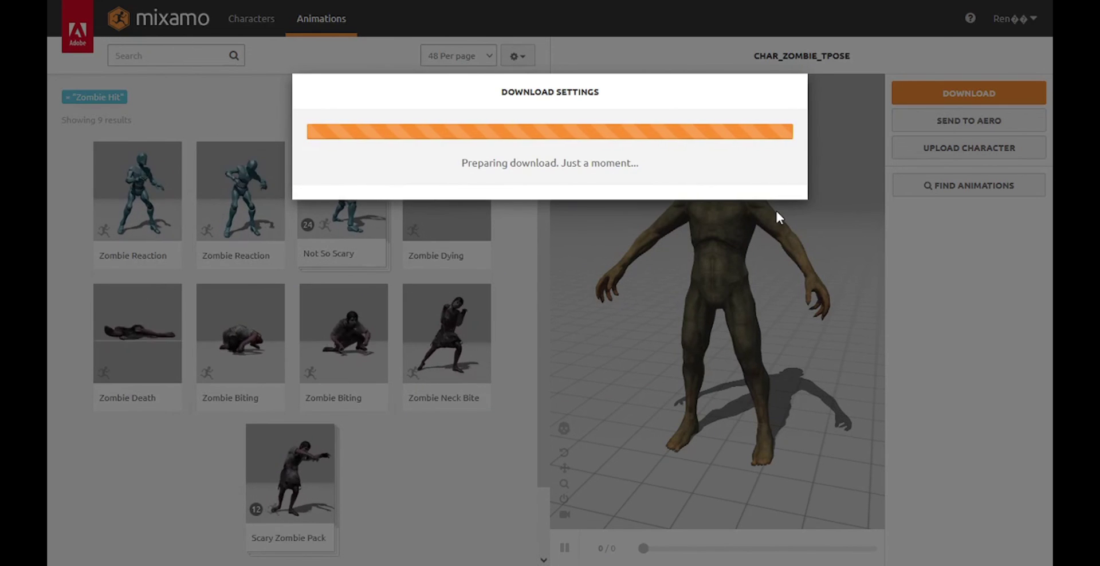